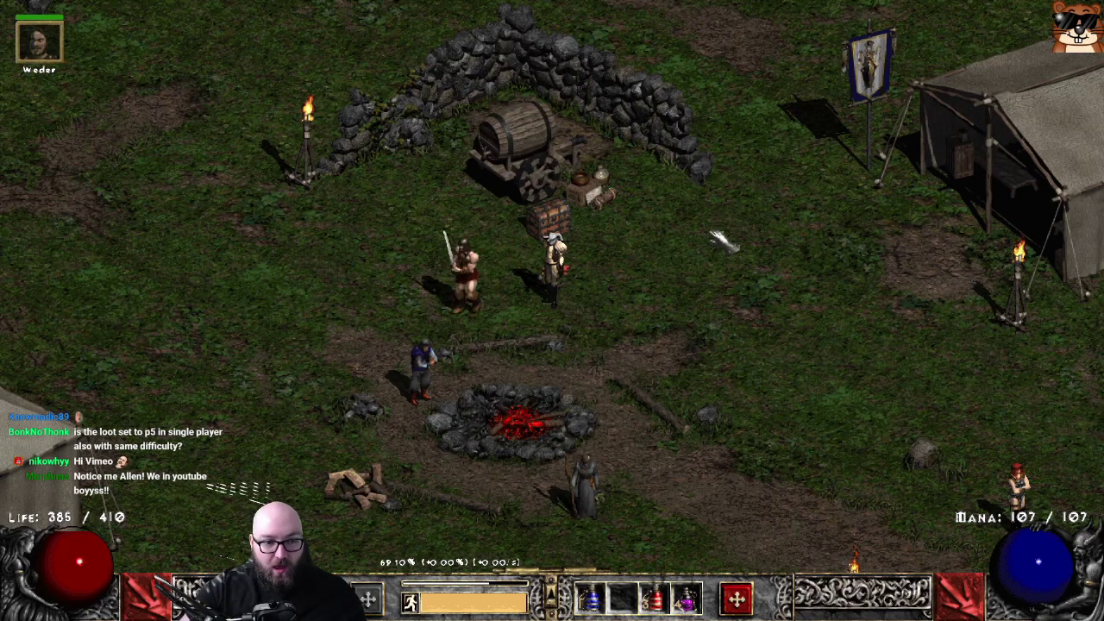
Open the private stash and flip between its personal pages, ending on an empty page.
{"action": "left_click", "coordinate": [579, 223]}
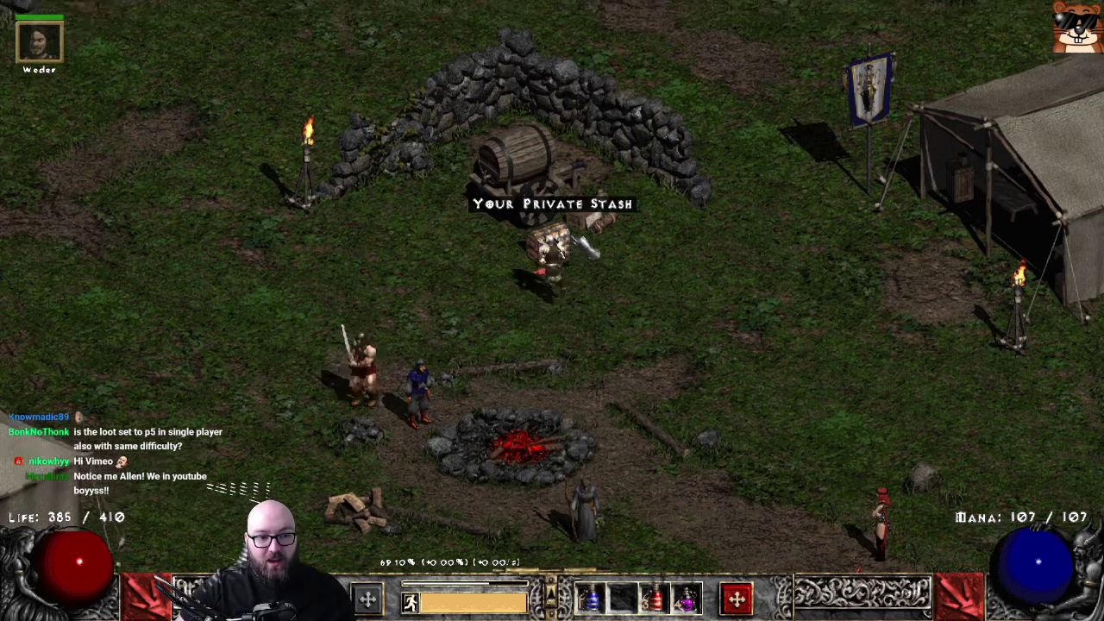
{"action": "mouse_move", "coordinate": [516, 237]}
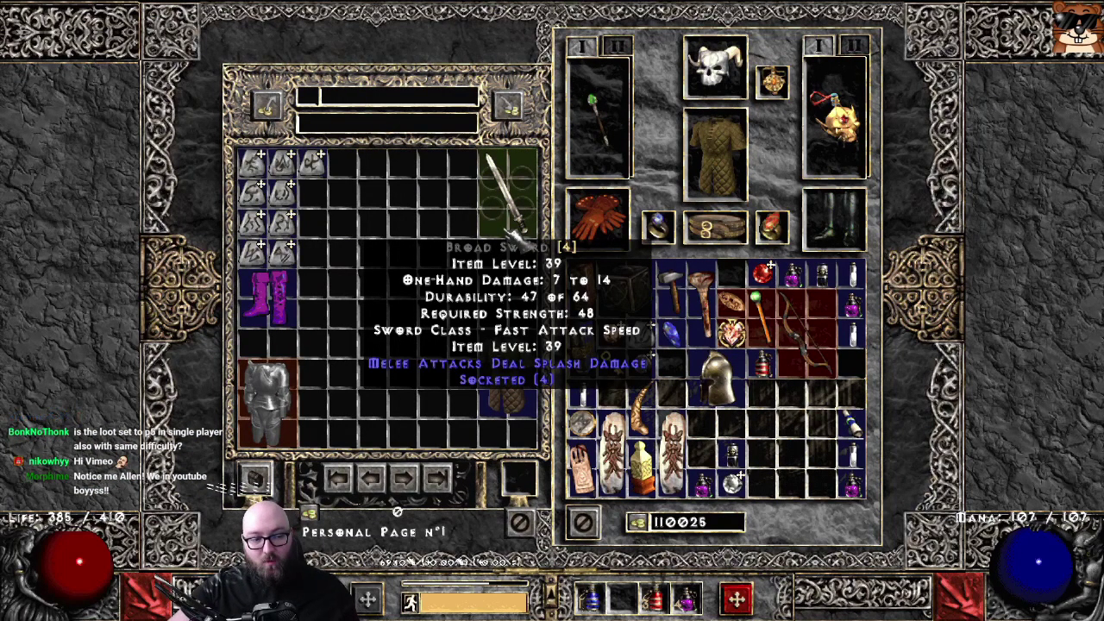
{"action": "left_click", "coordinate": [403, 479]}
{"action": "left_click", "coordinate": [403, 479]}
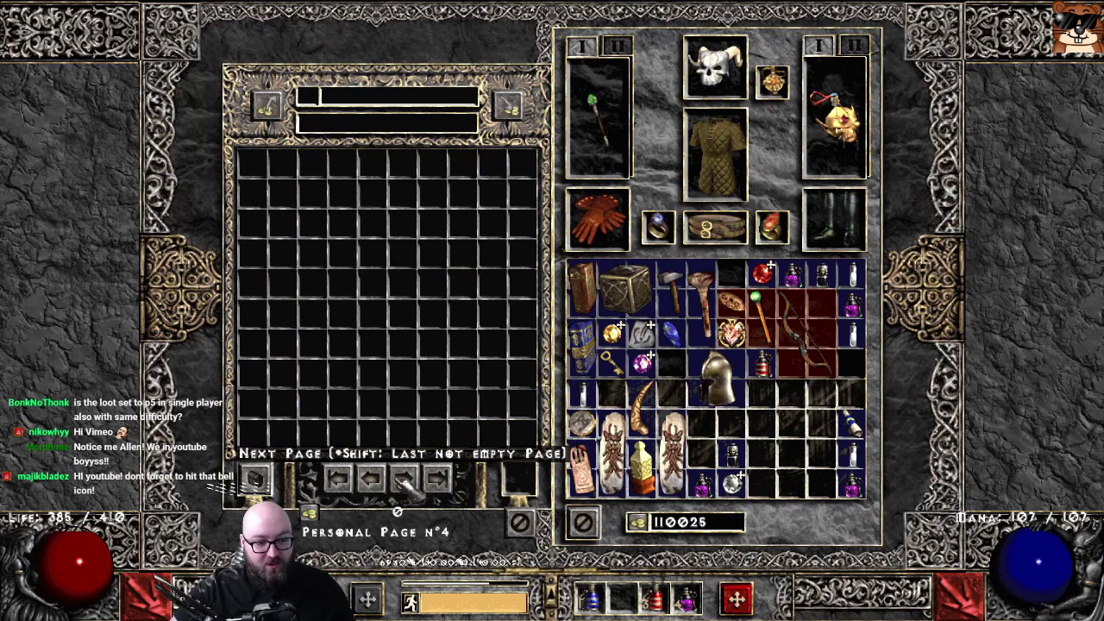
{"action": "left_click", "coordinate": [370, 479]}
{"action": "left_click", "coordinate": [376, 480]}
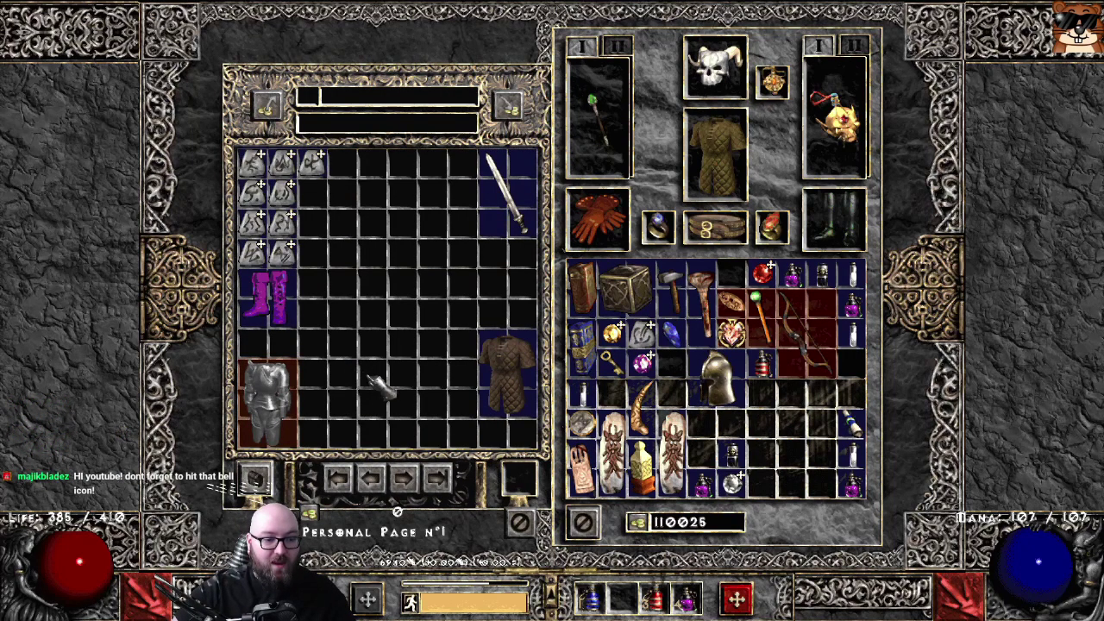
{"action": "left_click", "coordinate": [403, 478]}
{"action": "left_click", "coordinate": [403, 479]}
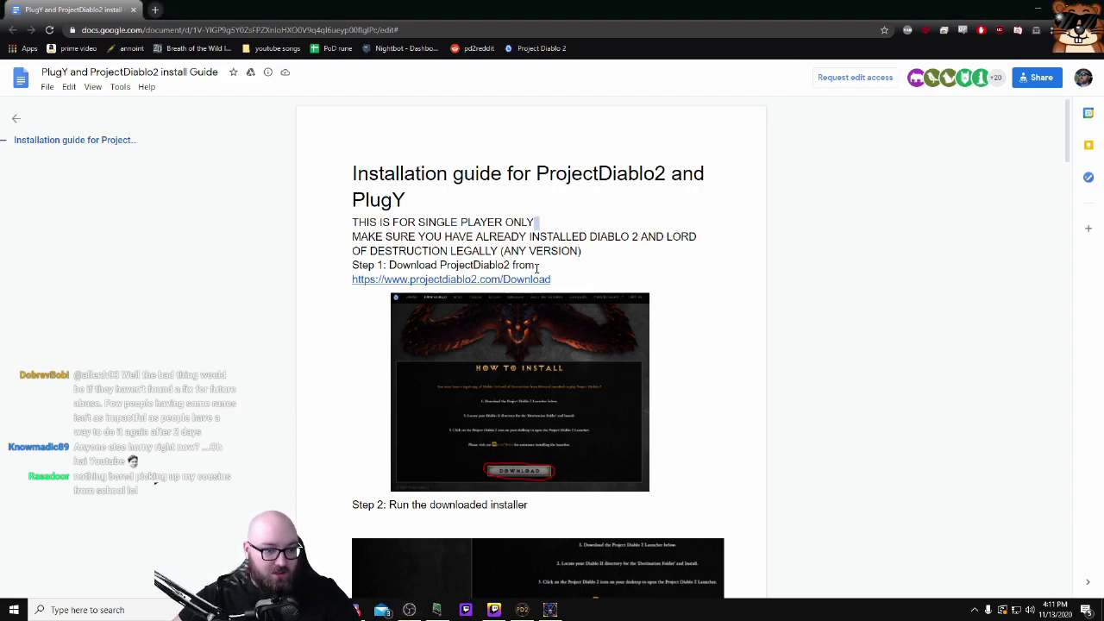
Scroll the install guide to Step 7 and its PlugY Survival Kit ZIP download links.
{"action": "scroll", "coordinate": [477, 280], "scroll_direction": "down", "scroll_amount": 2}
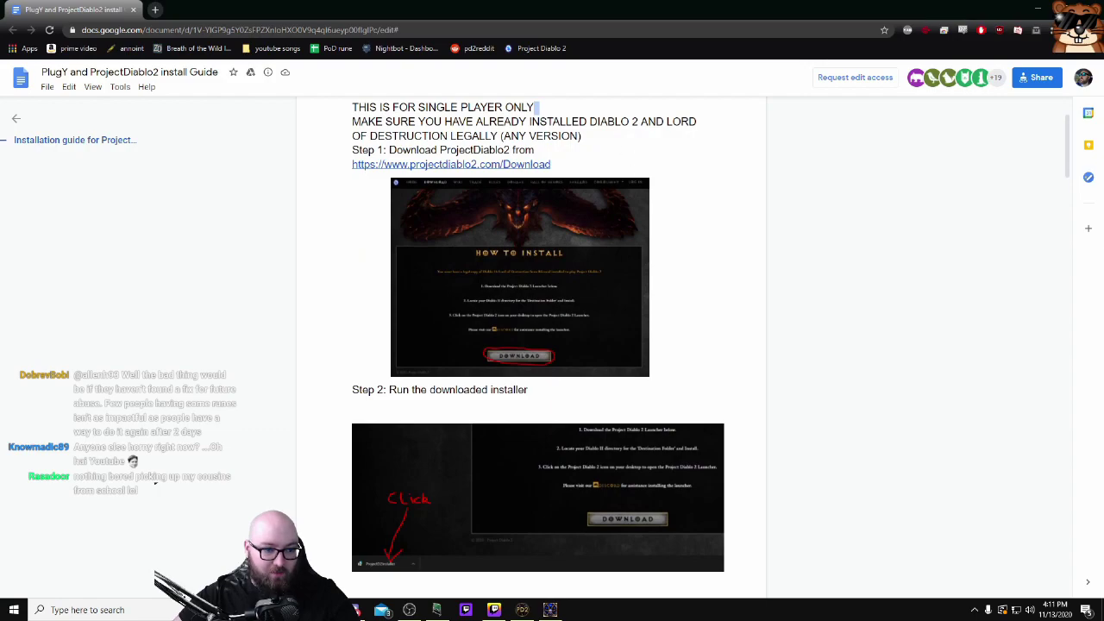
{"action": "scroll", "coordinate": [531, 345], "scroll_direction": "down", "scroll_amount": 2}
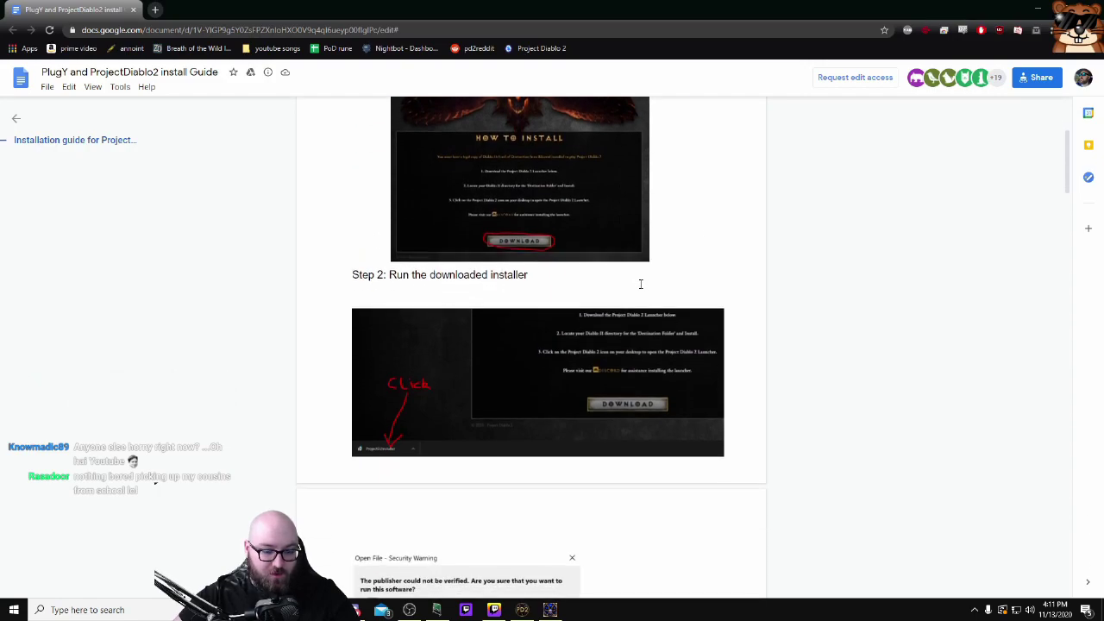
{"action": "scroll", "coordinate": [640, 284], "scroll_direction": "down", "scroll_amount": 2}
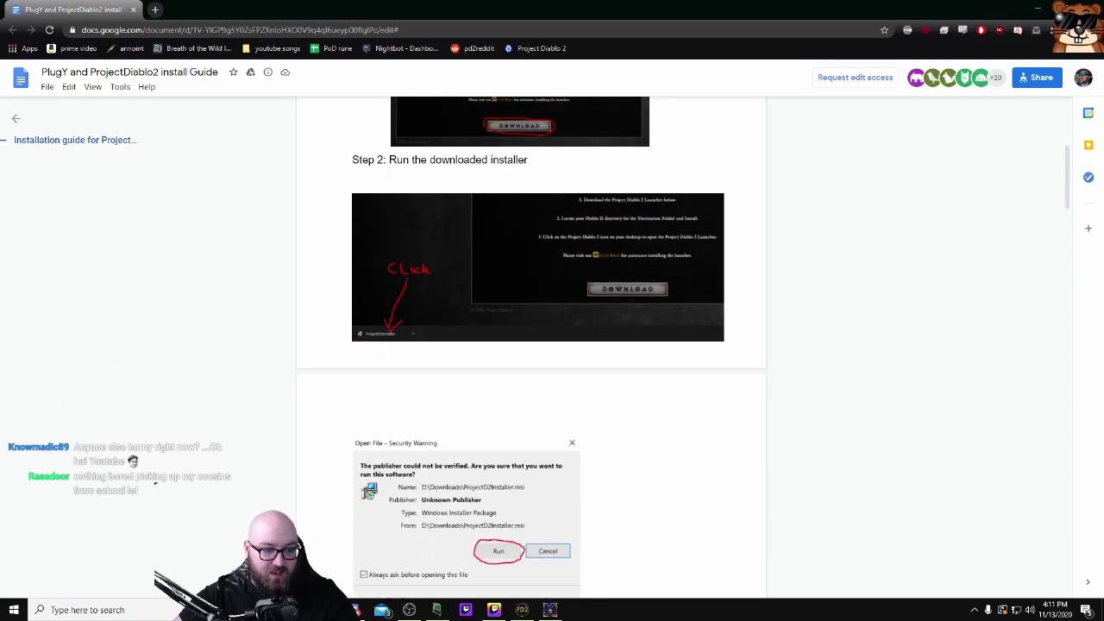
{"action": "scroll", "coordinate": [560, 315], "scroll_direction": "down", "scroll_amount": 7}
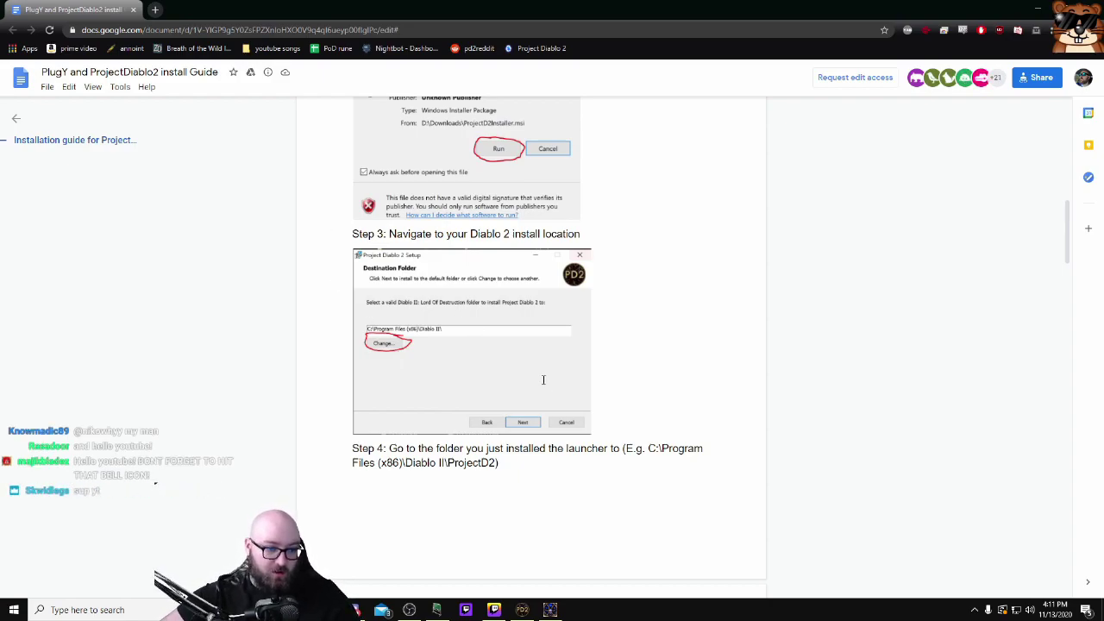
{"action": "scroll", "coordinate": [567, 327], "scroll_direction": "up", "scroll_amount": 2}
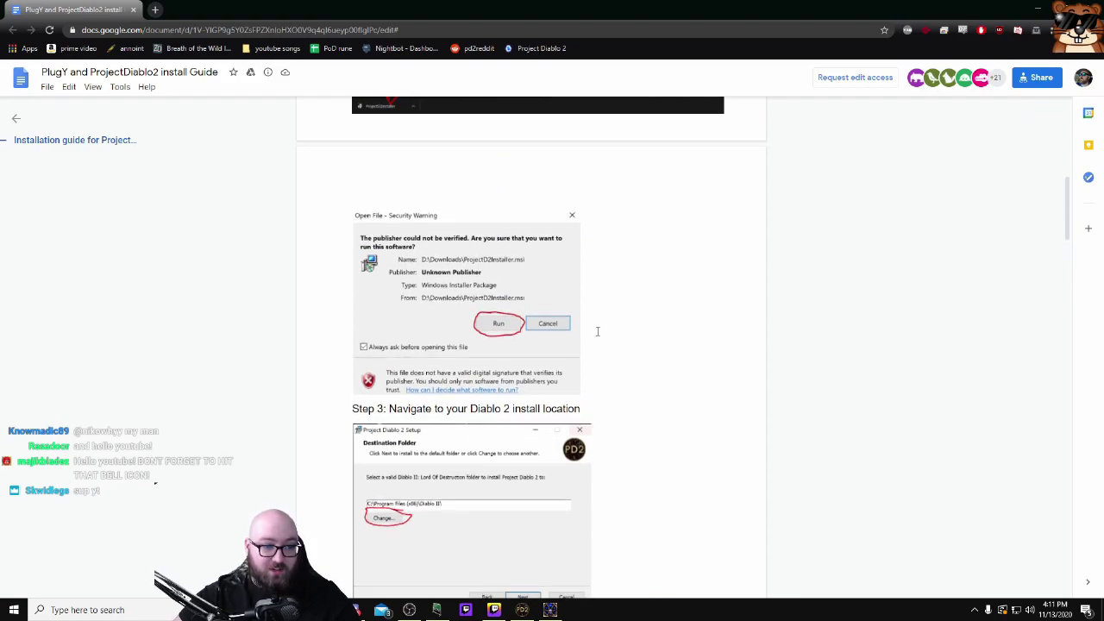
{"action": "scroll", "coordinate": [598, 332], "scroll_direction": "up", "scroll_amount": 2}
{"action": "scroll", "coordinate": [604, 370], "scroll_direction": "down", "scroll_amount": 6}
{"action": "scroll", "coordinate": [616, 403], "scroll_direction": "down", "scroll_amount": 4}
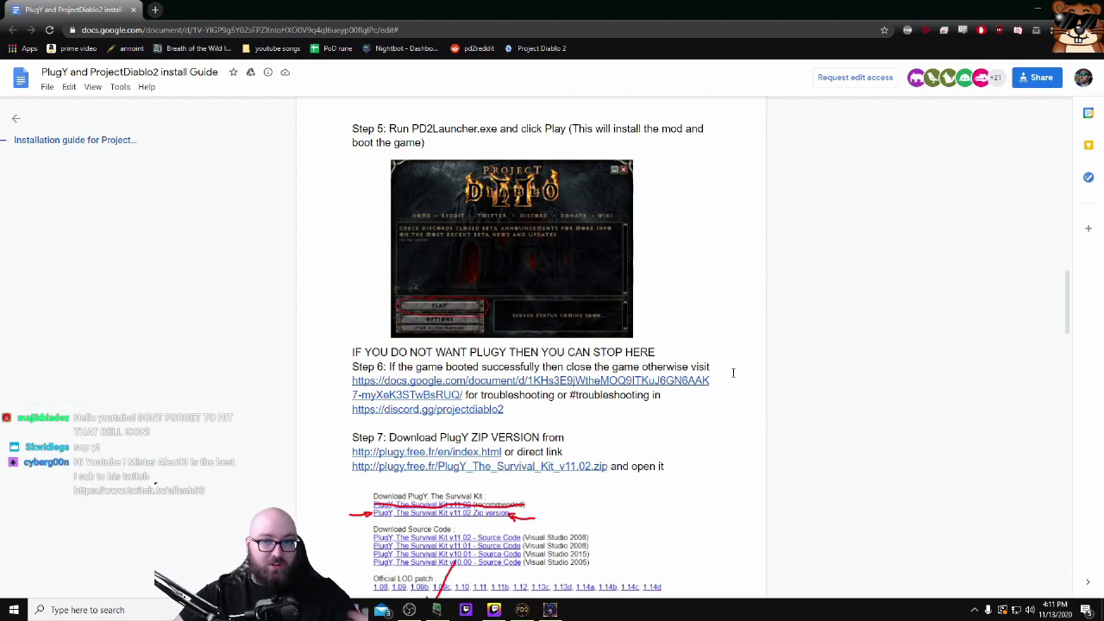
{"action": "scroll", "coordinate": [733, 372], "scroll_direction": "down", "scroll_amount": 6}
{"action": "scroll", "coordinate": [671, 343], "scroll_direction": "up", "scroll_amount": 1}
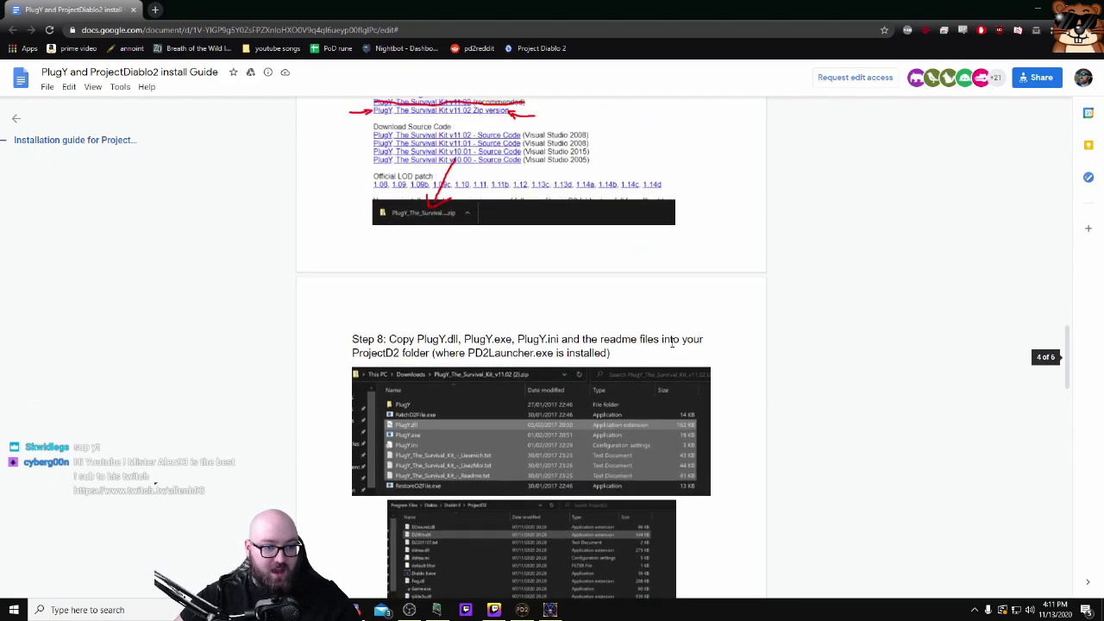
{"action": "scroll", "coordinate": [671, 342], "scroll_direction": "up", "scroll_amount": 2}
{"action": "scroll", "coordinate": [661, 341], "scroll_direction": "up", "scroll_amount": 1}
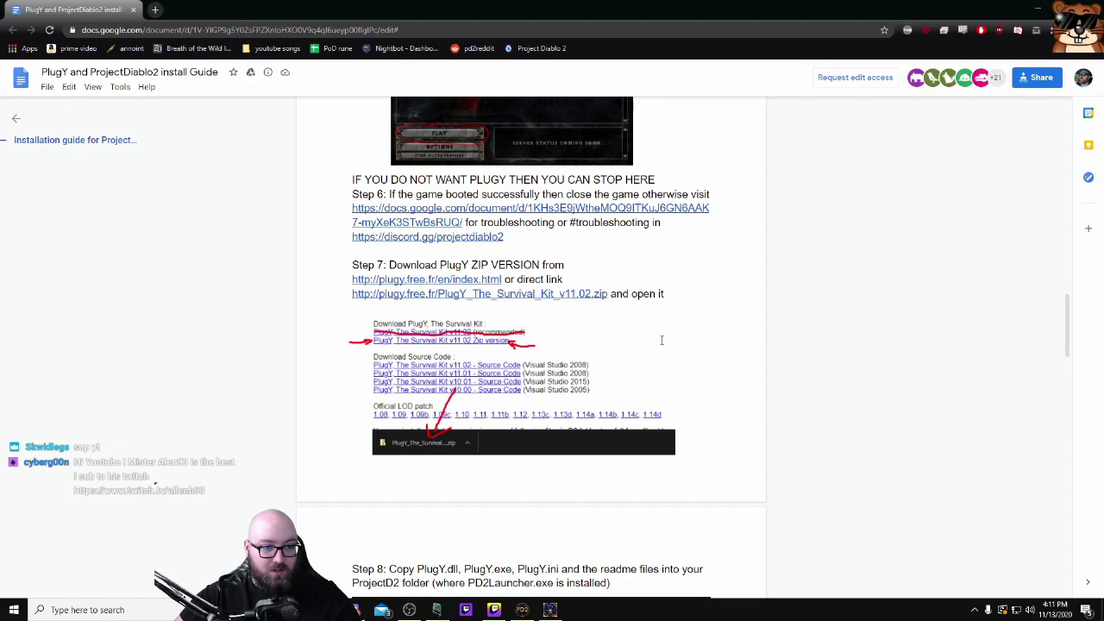
Download PlugY_The_Survival_Kit_v11.02.zip, keep it past the security warning, and open it.
{"action": "left_click", "coordinate": [569, 295]}
{"action": "left_click", "coordinate": [436, 318]}
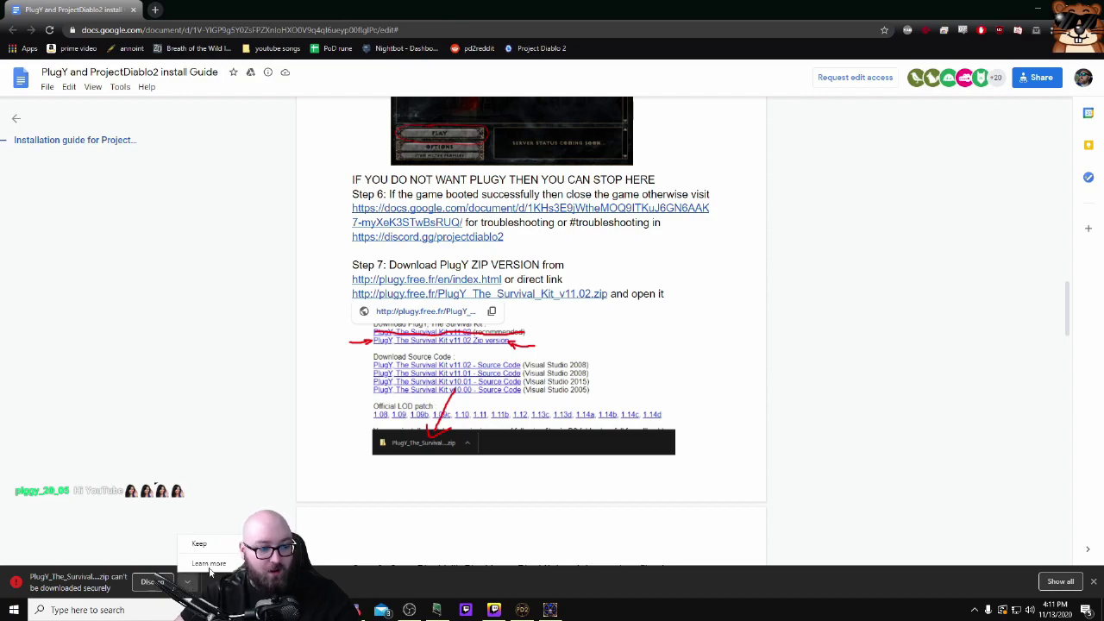
{"action": "left_click", "coordinate": [215, 551]}
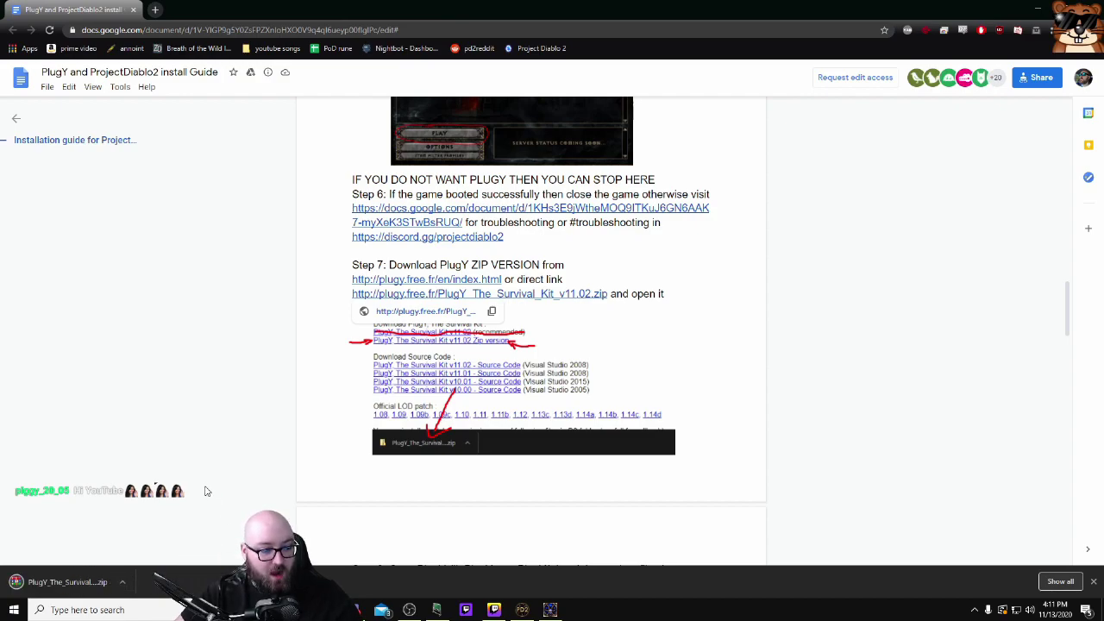
{"action": "left_click", "coordinate": [78, 582]}
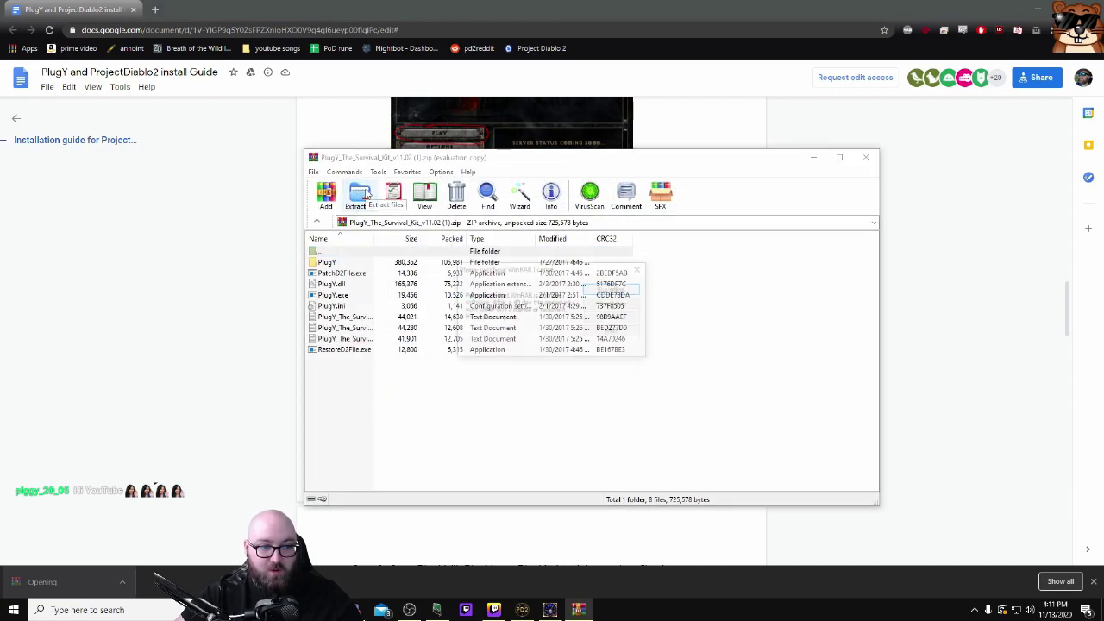
Extract the archive to Downloads\PlugY_The_Survival_Kit_v11.02 (1), then close WinRAR.
{"action": "left_click", "coordinate": [638, 270]}
{"action": "left_click", "coordinate": [367, 197]}
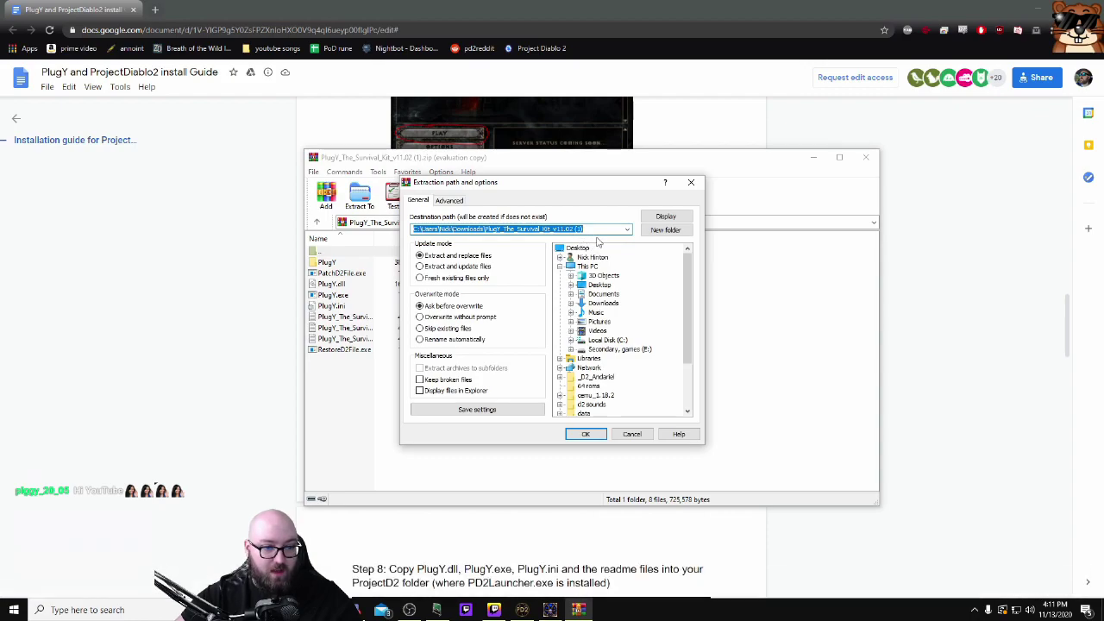
{"action": "left_click", "coordinate": [583, 228]}
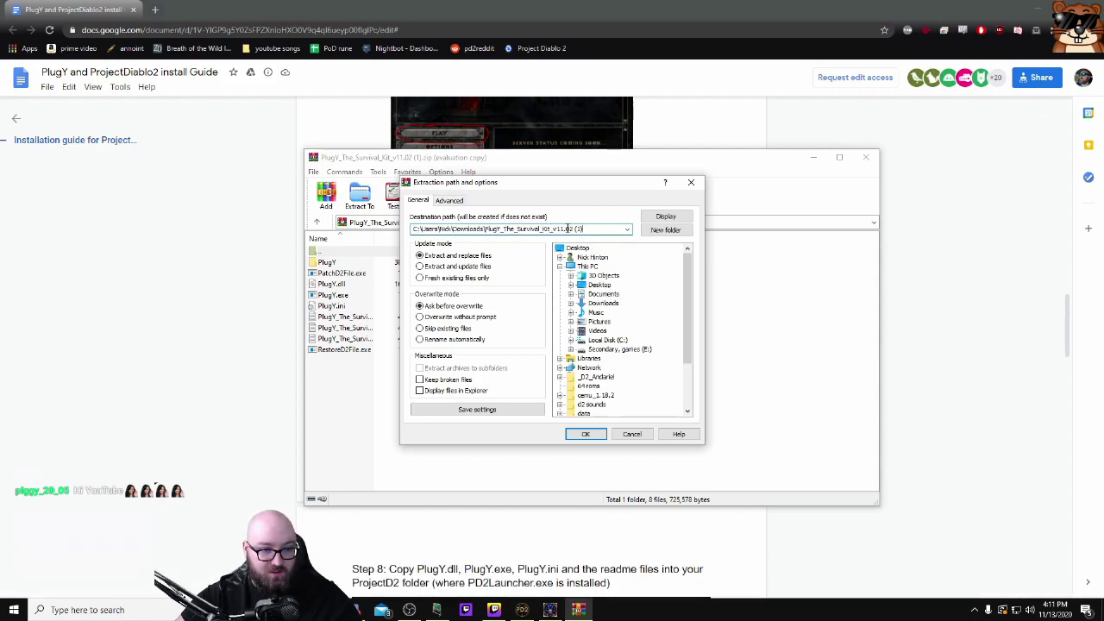
{"action": "left_click", "coordinate": [585, 435]}
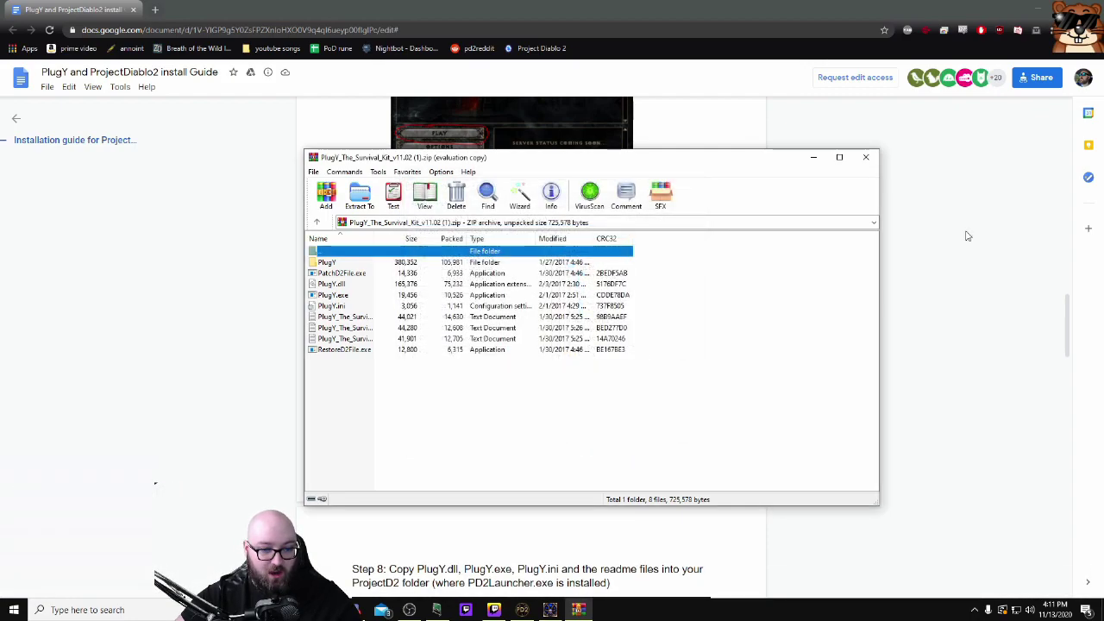
{"action": "left_click", "coordinate": [865, 159]}
{"action": "scroll", "coordinate": [593, 400], "scroll_direction": "down", "scroll_amount": 3}
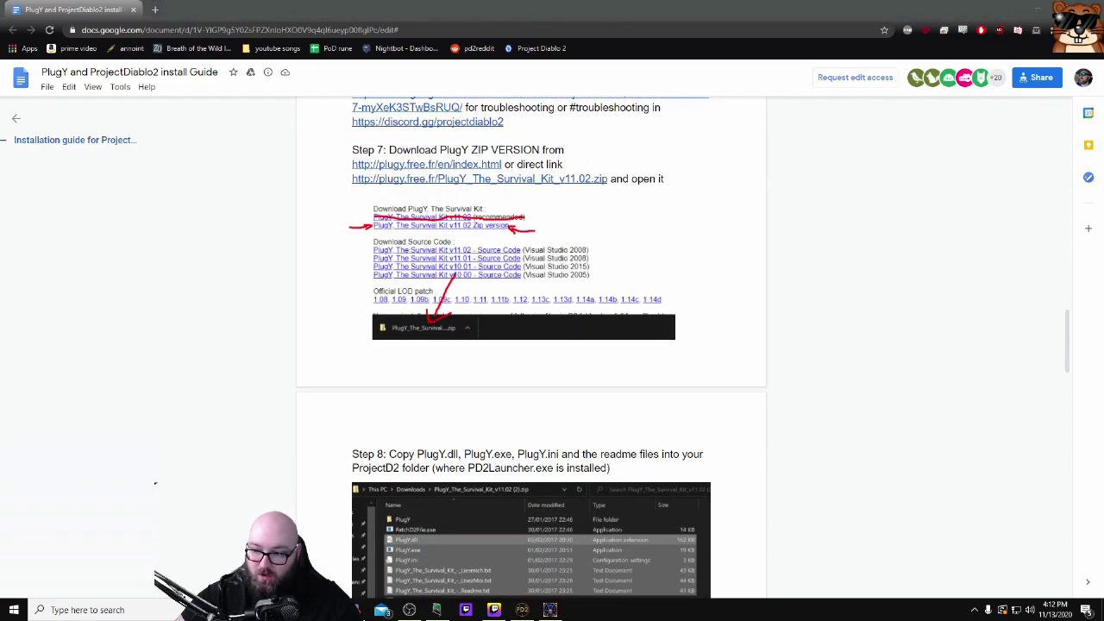
Open the extracted PlugY_The_Survival_Kit_v11.02 (1) folder from Downloads in File Explorer.
{"action": "left_click", "coordinate": [380, 609]}
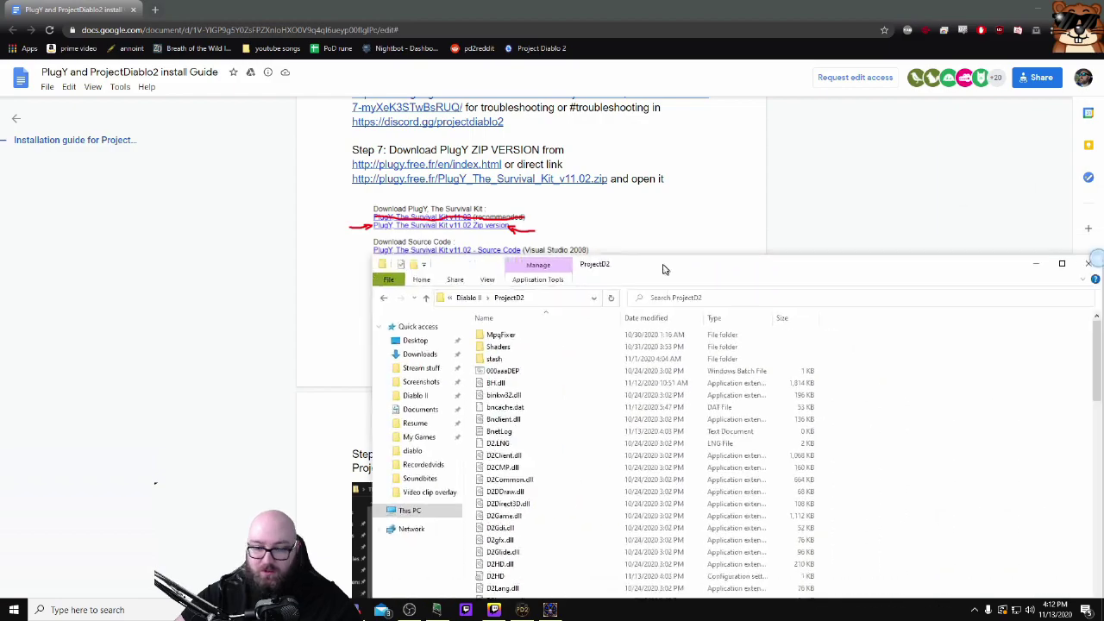
{"action": "left_click_drag", "start_coordinate": [671, 257], "coordinate": [479, 146]}
{"action": "left_click", "coordinate": [231, 231]}
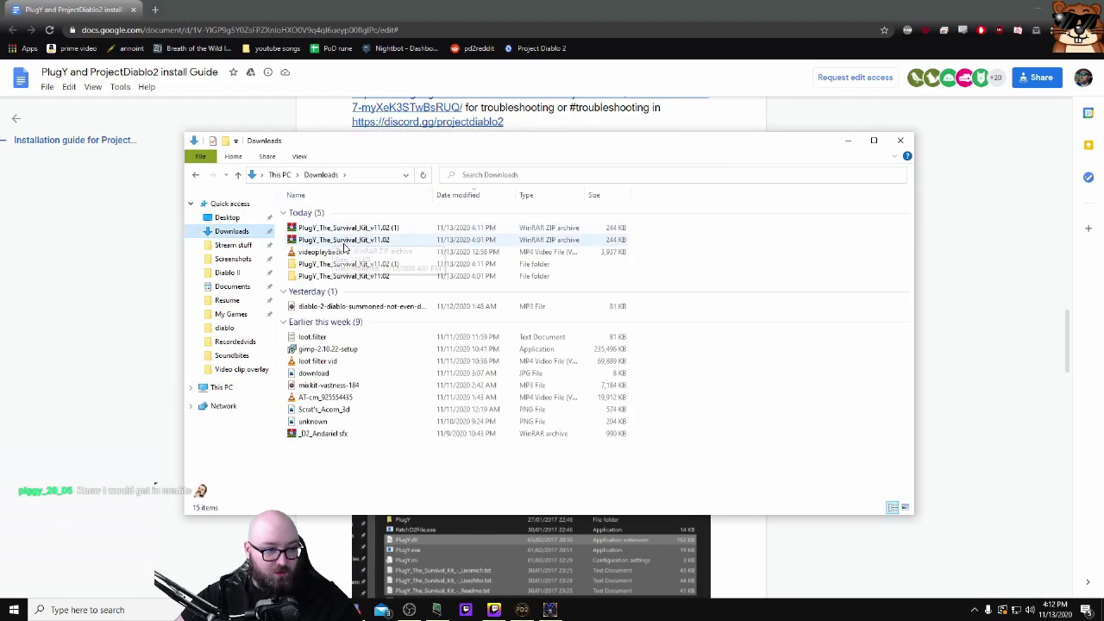
{"action": "double_click", "coordinate": [364, 274]}
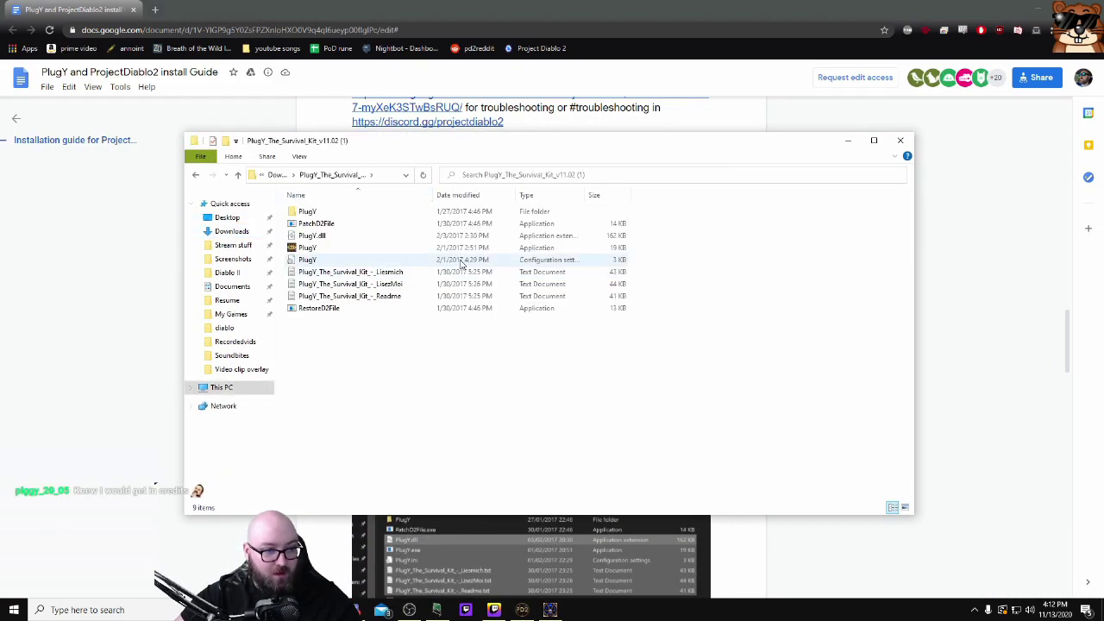
Check Step 8, then select the six files from PlugY.dll through the Readme.
{"action": "left_click", "coordinate": [138, 296]}
{"action": "scroll", "coordinate": [291, 351], "scroll_direction": "down", "scroll_amount": 2}
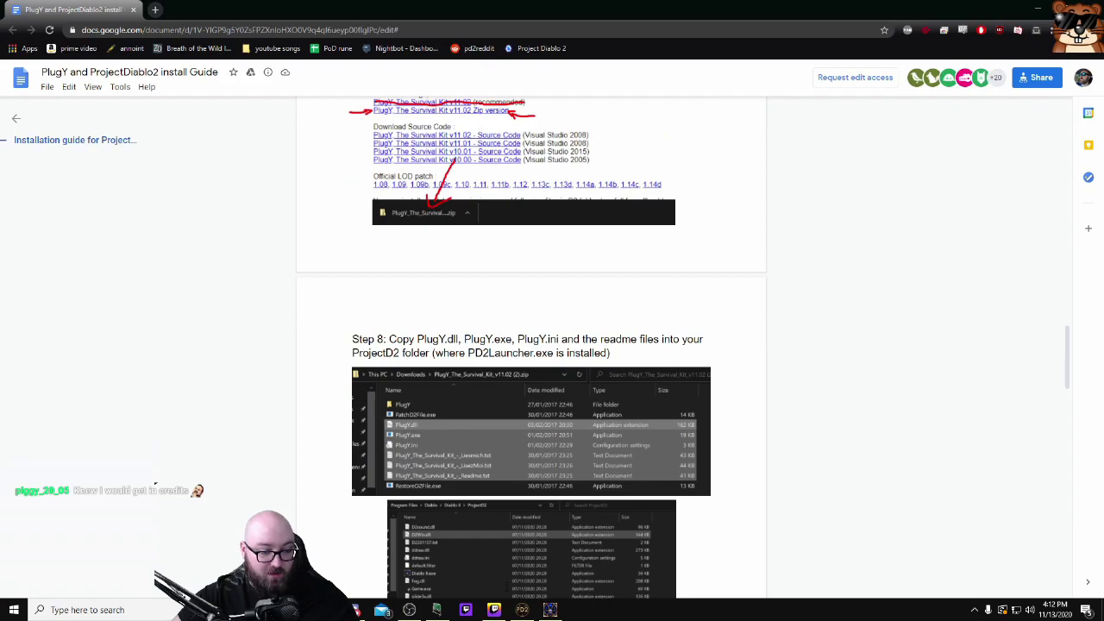
{"action": "key", "text": "alt+Tab"}
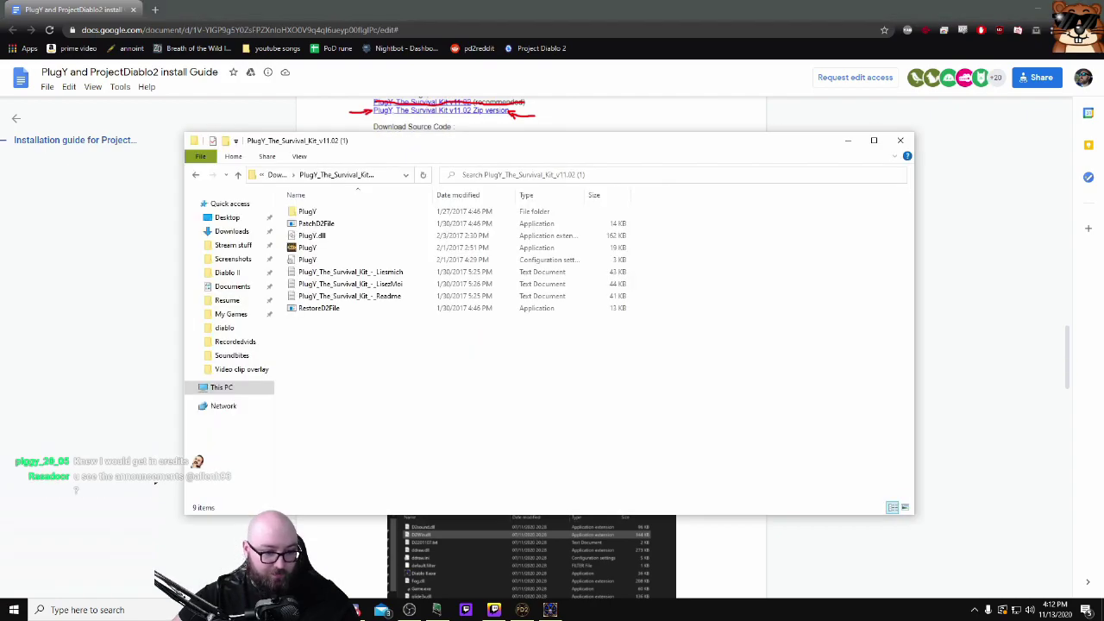
{"action": "left_click", "coordinate": [320, 235]}
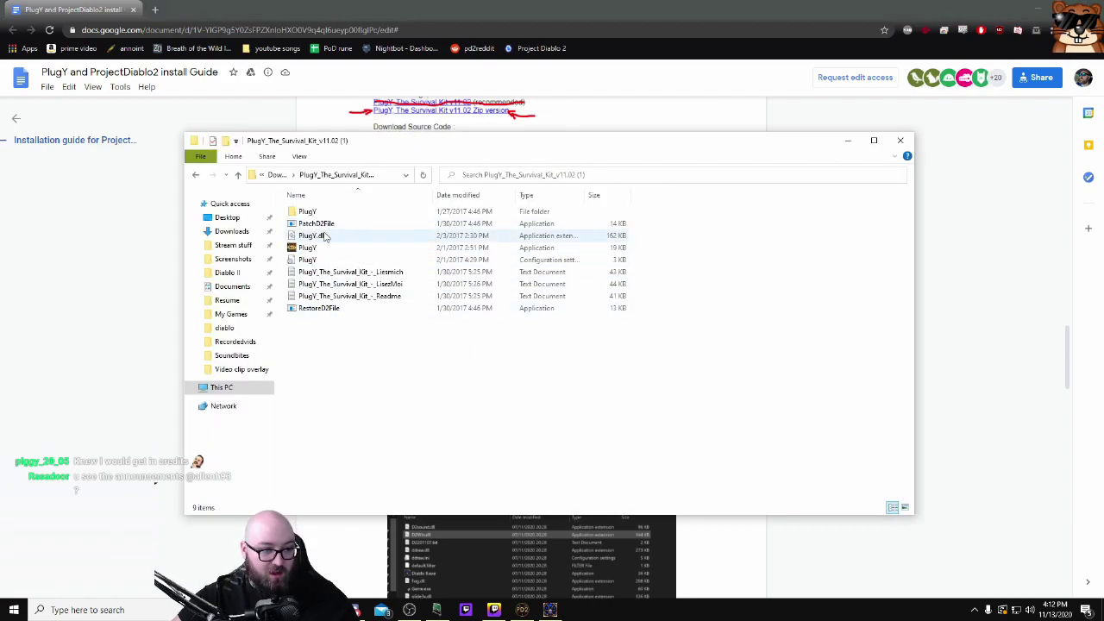
{"action": "left_click", "coordinate": [335, 296], "text": "shift"}
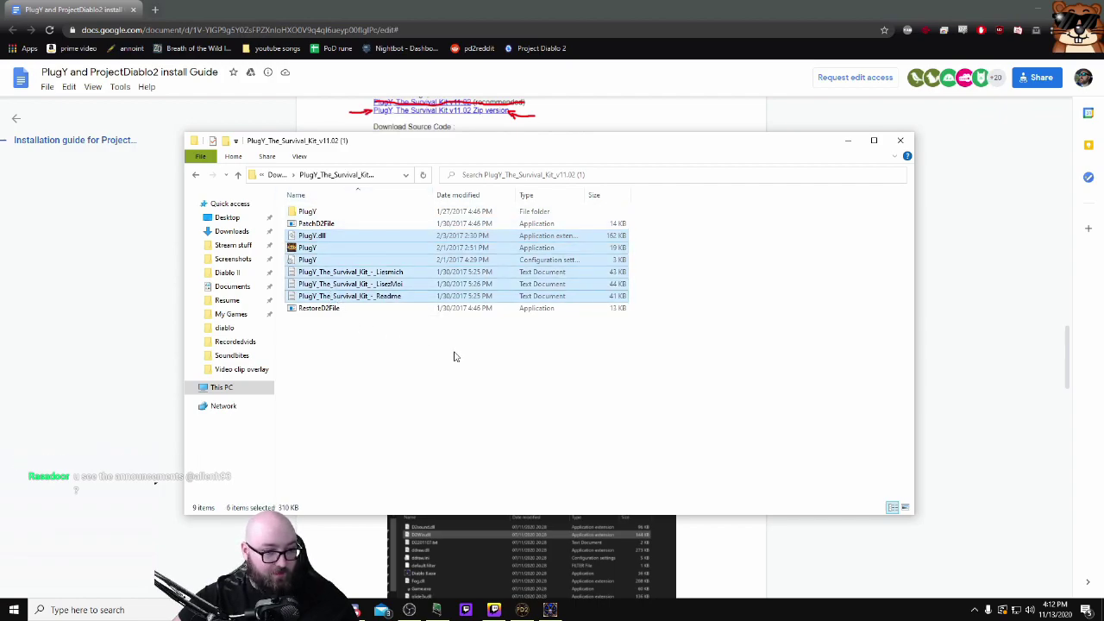
{"action": "left_click", "coordinate": [248, 273]}
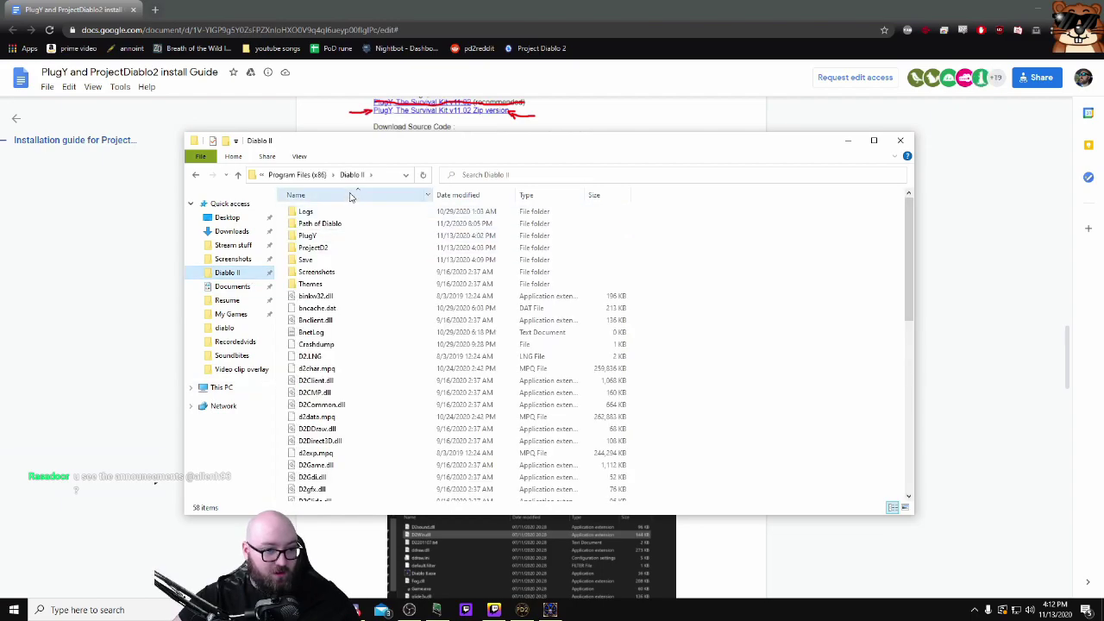
Paste the six PlugY files into Diablo II\ProjectD2, cancelling the replace prompt to keep existing copies.
{"action": "double_click", "coordinate": [326, 236]}
{"action": "left_click", "coordinate": [196, 176]}
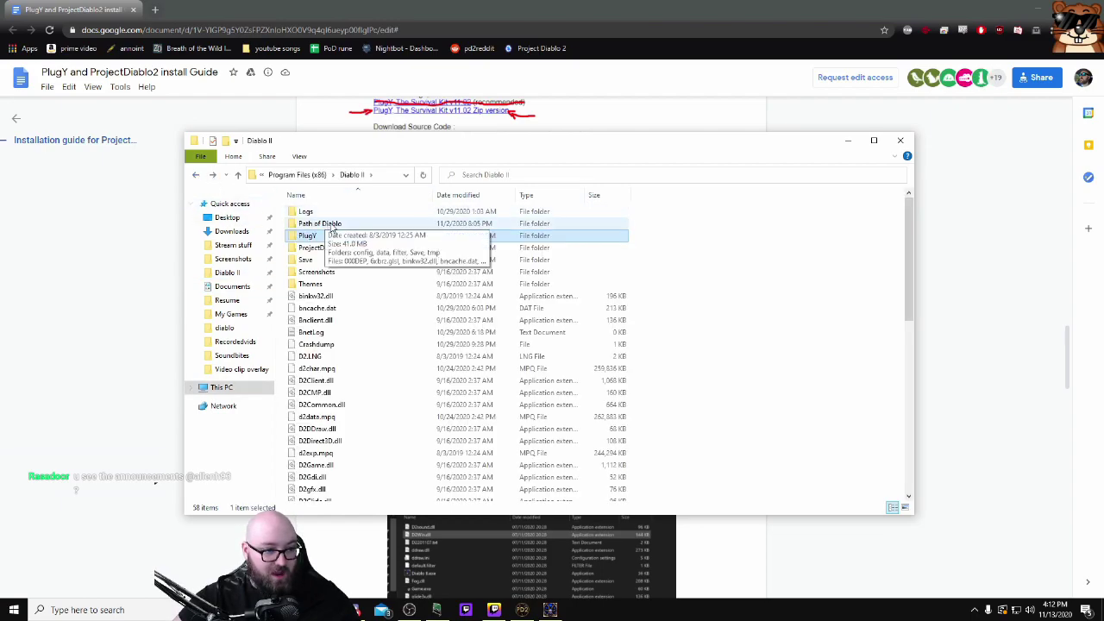
{"action": "double_click", "coordinate": [319, 249]}
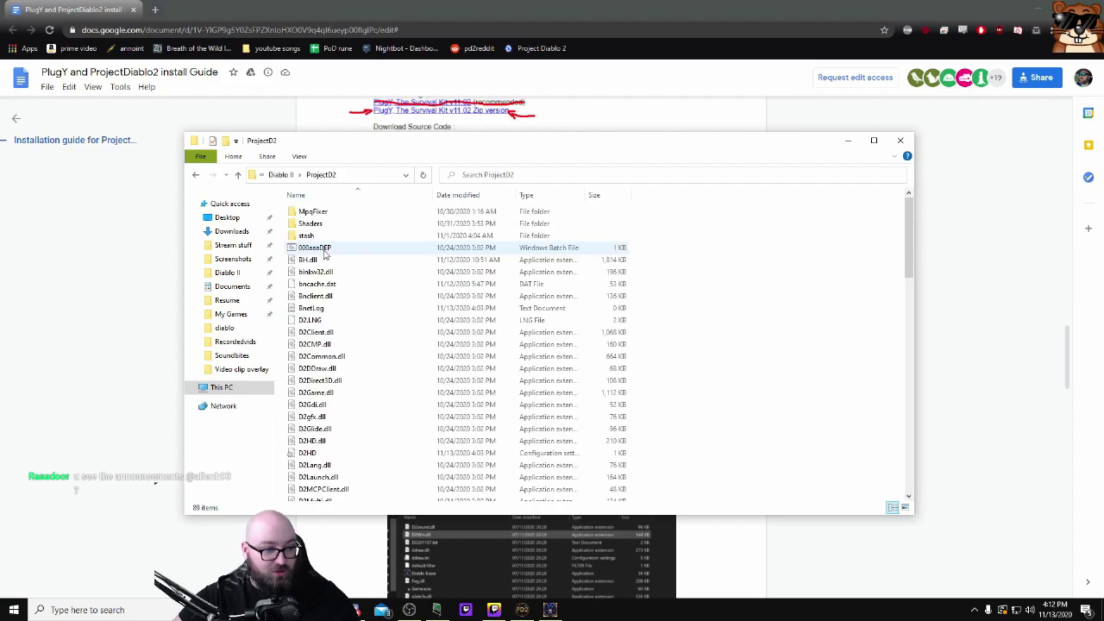
{"action": "key", "text": "ctrl+v"}
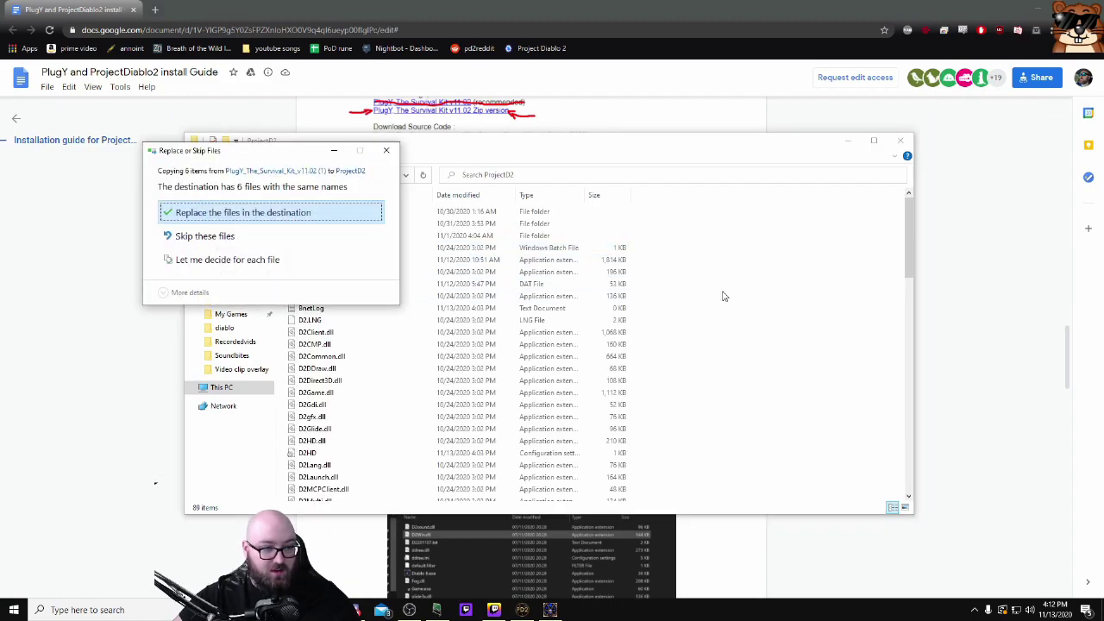
{"action": "left_click_drag", "start_coordinate": [259, 155], "coordinate": [363, 194]}
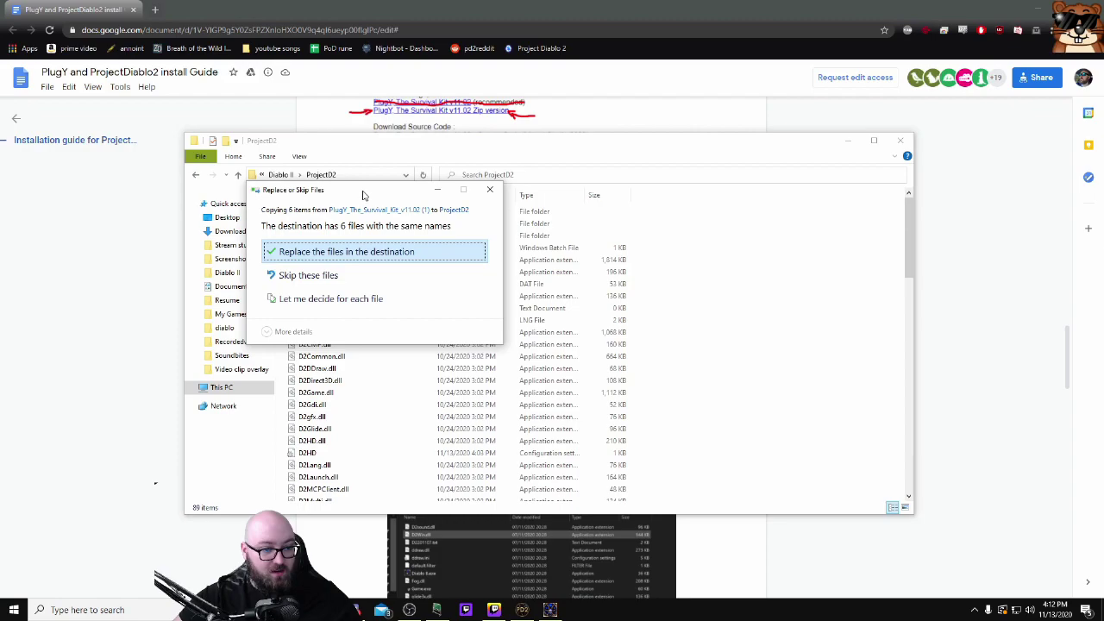
{"action": "left_click", "coordinate": [493, 190]}
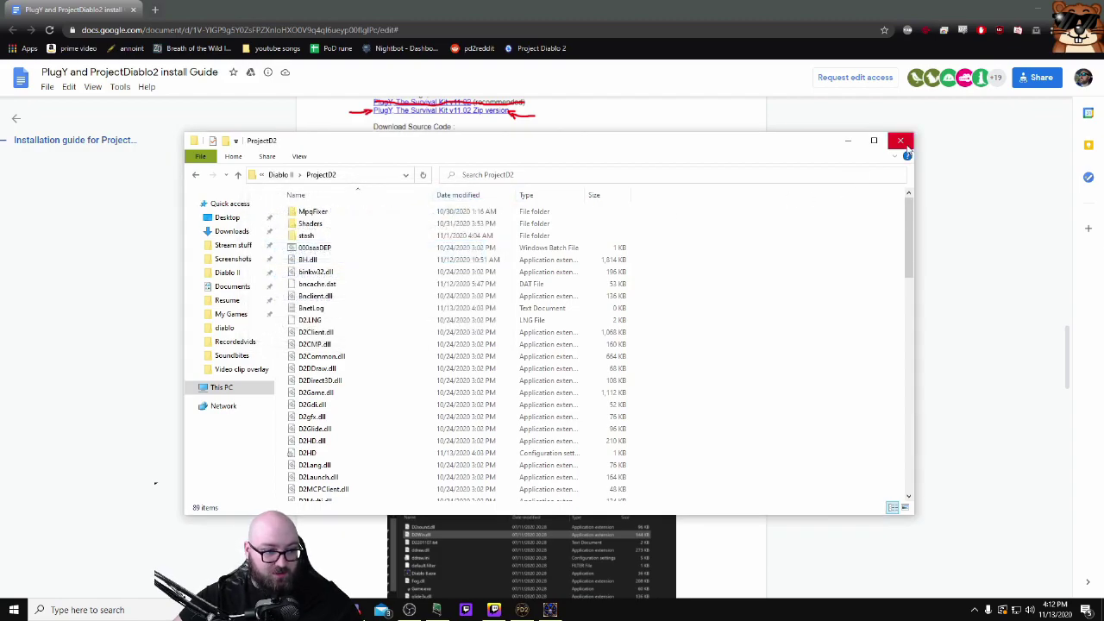
Scroll the guide to Step 9 and highlight its instruction to copy PlugY into Diablo II.
{"action": "left_click", "coordinate": [848, 140]}
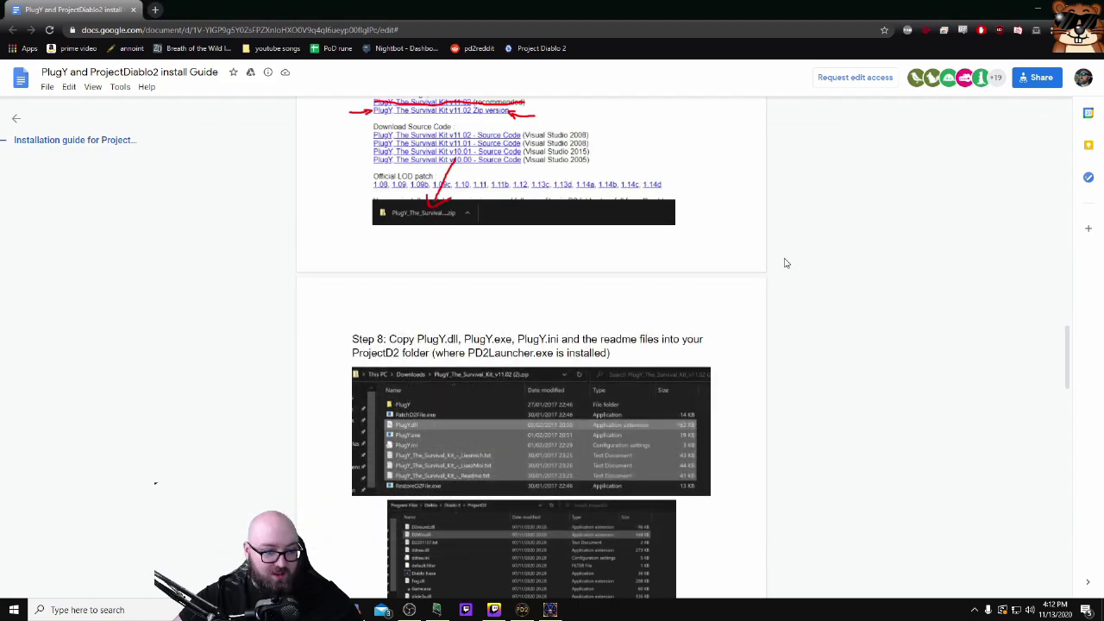
{"action": "scroll", "coordinate": [785, 263], "scroll_direction": "down", "scroll_amount": 8}
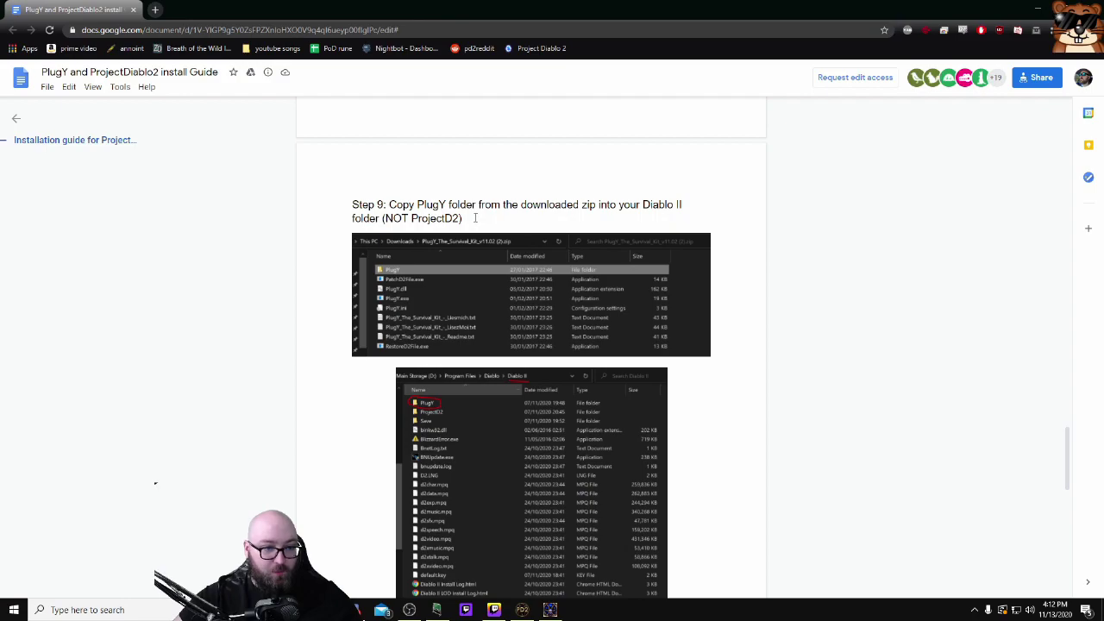
{"action": "left_click_drag", "start_coordinate": [474, 218], "coordinate": [402, 205]}
{"action": "left_click", "coordinate": [434, 204]}
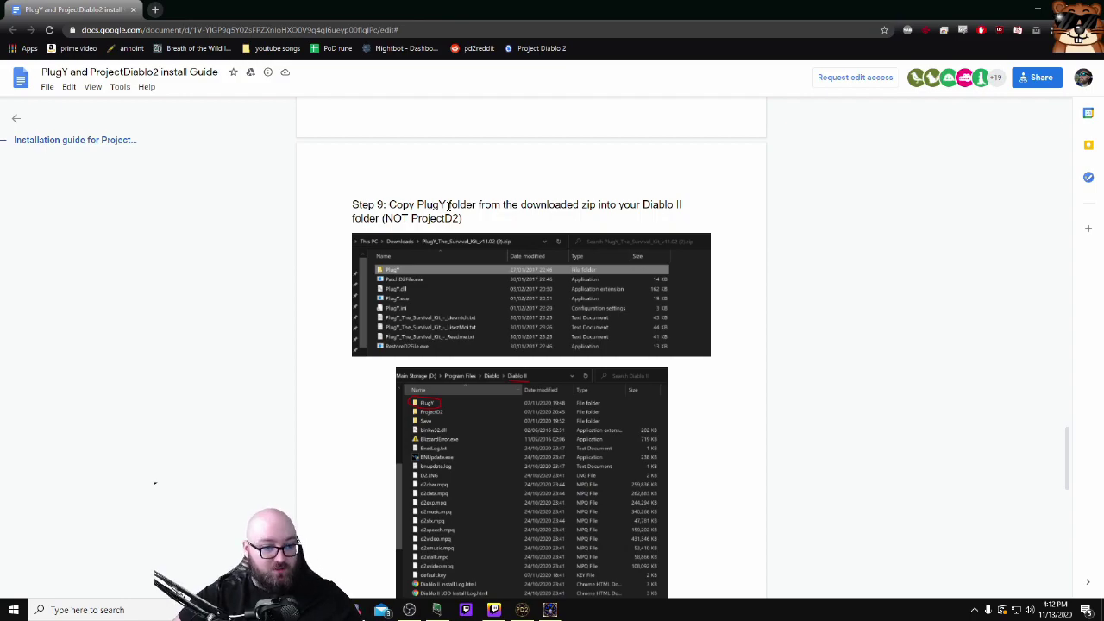
{"action": "key", "text": "alt+Tab"}
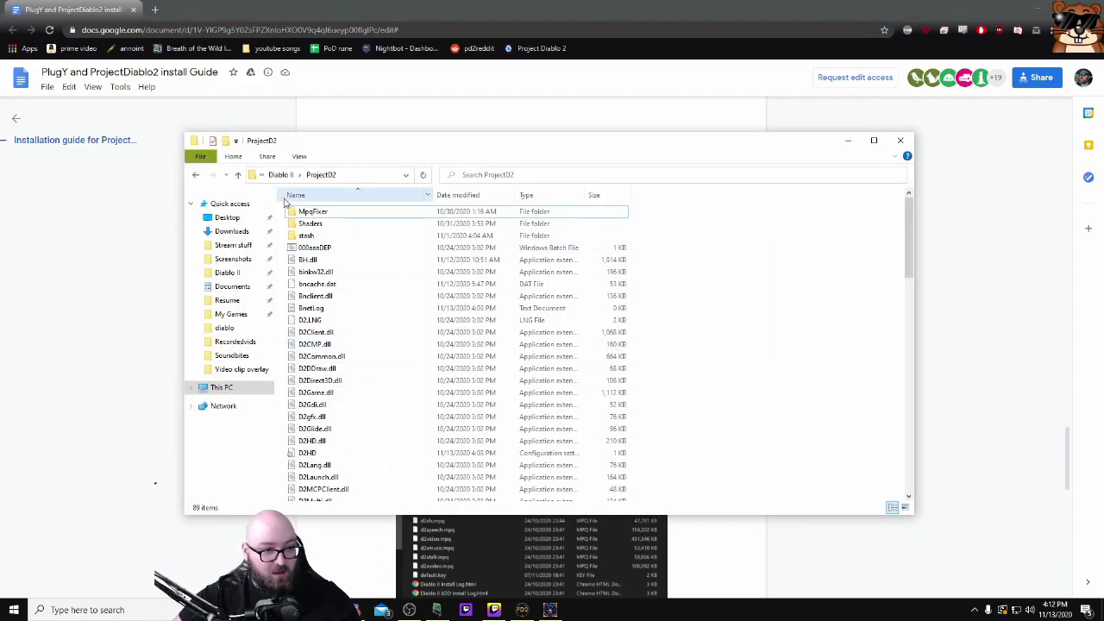
Paste the kit's PlugY folder into the Diablo II folder, cancelling the replace prompt.
{"action": "left_click", "coordinate": [282, 175]}
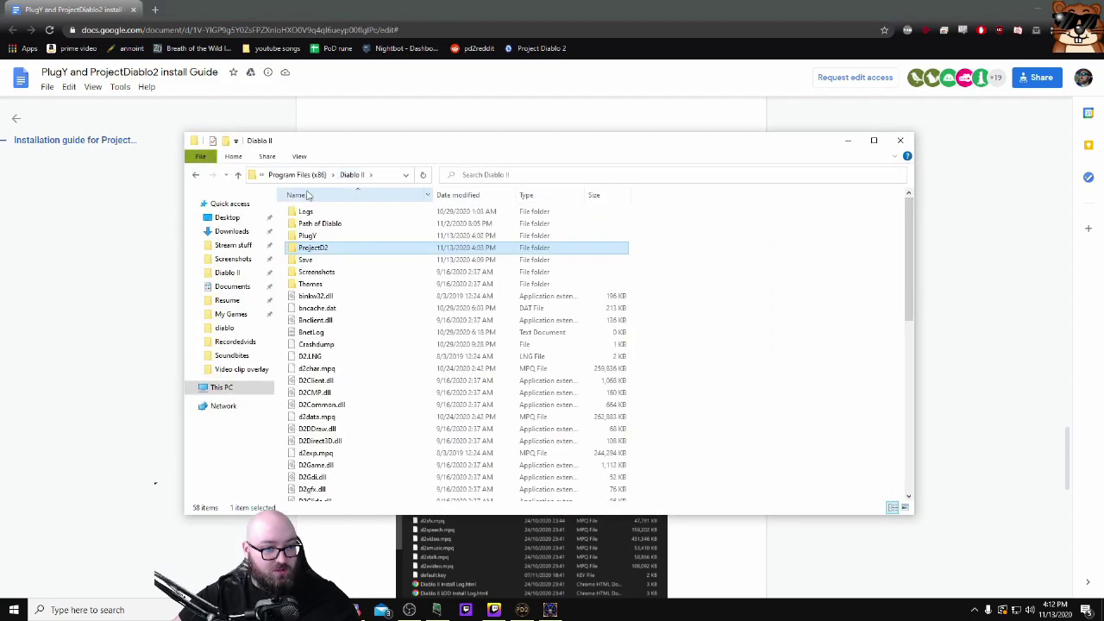
{"action": "left_click", "coordinate": [231, 231]}
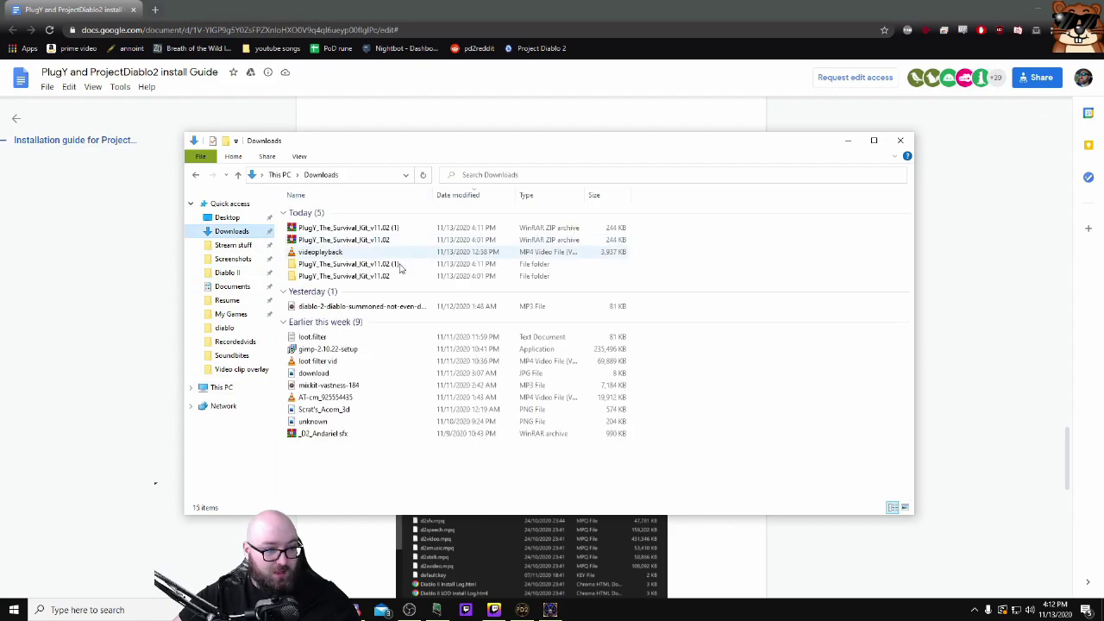
{"action": "double_click", "coordinate": [354, 276]}
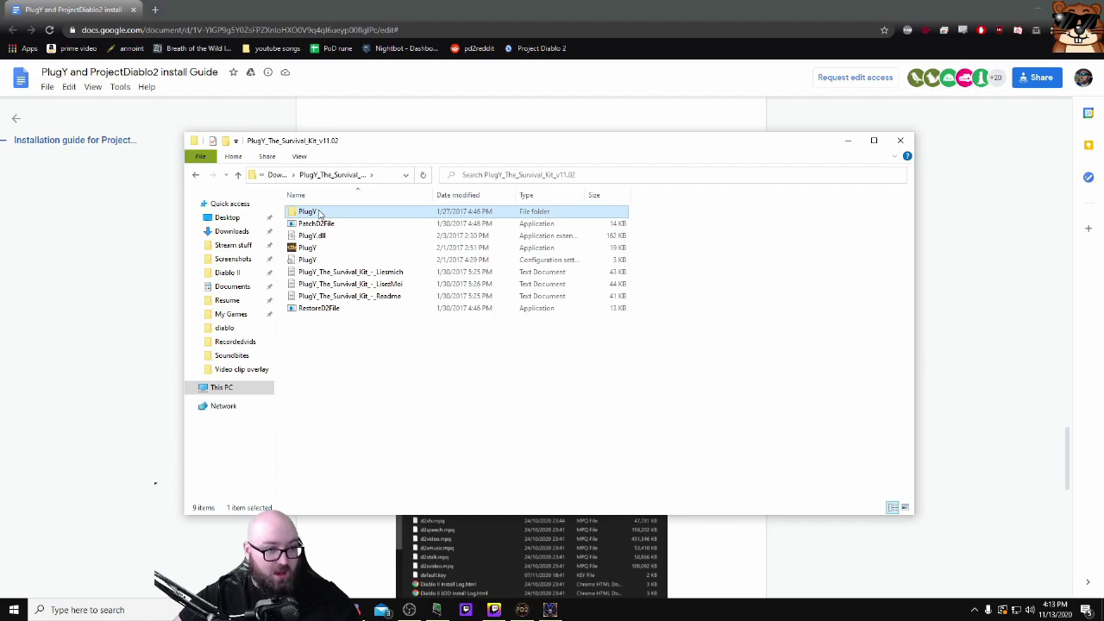
{"action": "left_click", "coordinate": [231, 273]}
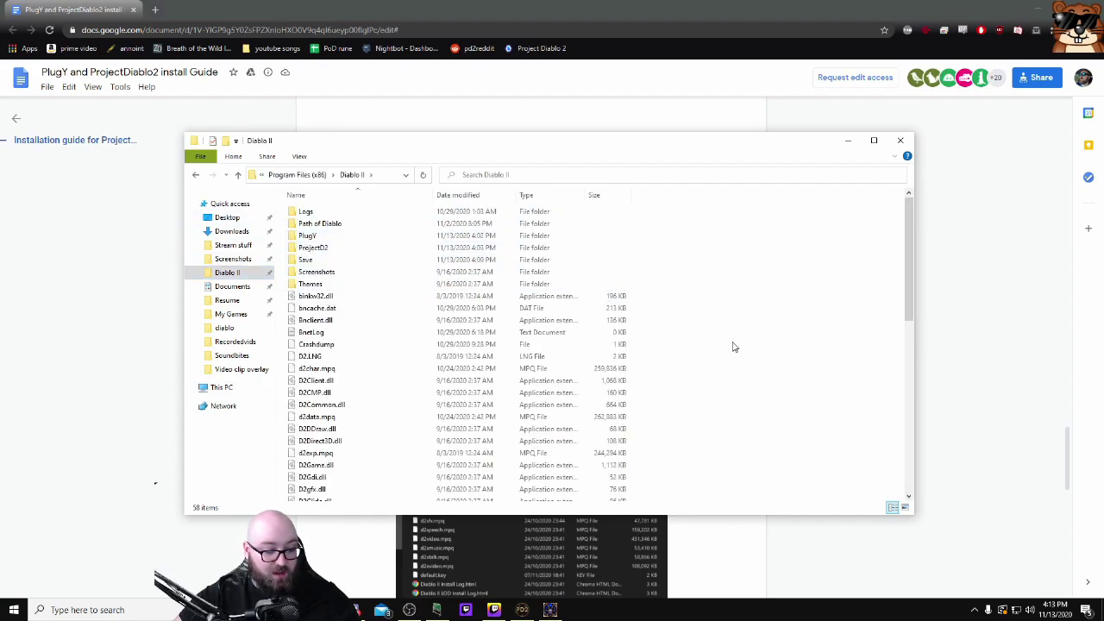
{"action": "key", "text": "ctrl+v"}
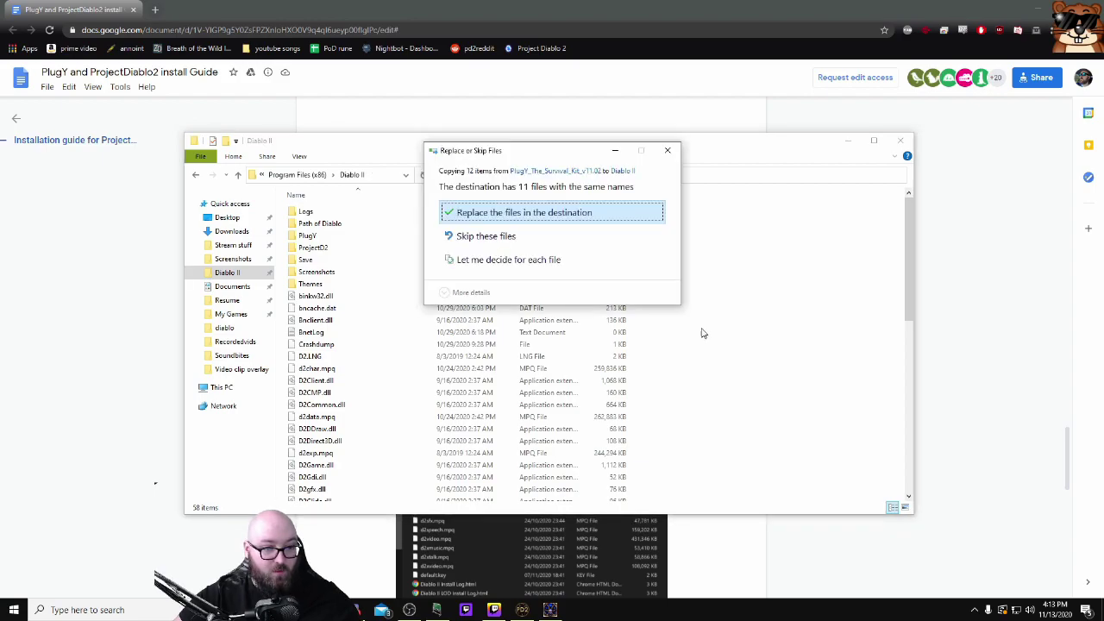
{"action": "left_click", "coordinate": [665, 154]}
Check the guide, then save and exit the running Diablo II game to the main menu.
{"action": "key", "text": "alt+Tab"}
{"action": "scroll", "coordinate": [403, 316], "scroll_direction": "down", "scroll_amount": 10}
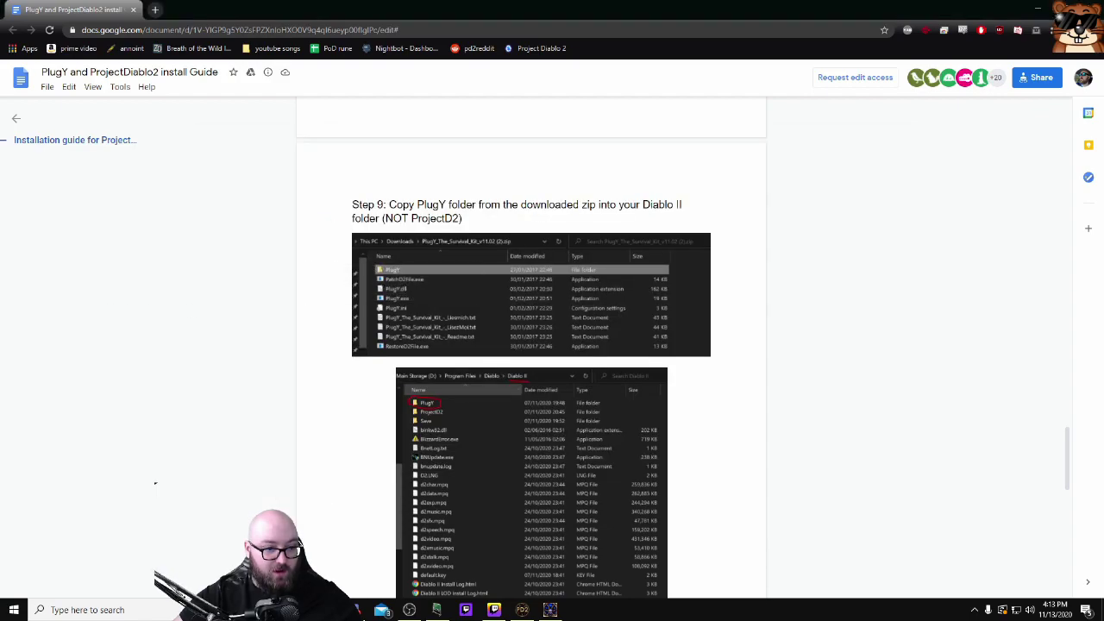
{"action": "scroll", "coordinate": [403, 316], "scroll_direction": "down", "scroll_amount": 1}
{"action": "scroll", "coordinate": [404, 316], "scroll_direction": "up", "scroll_amount": 2}
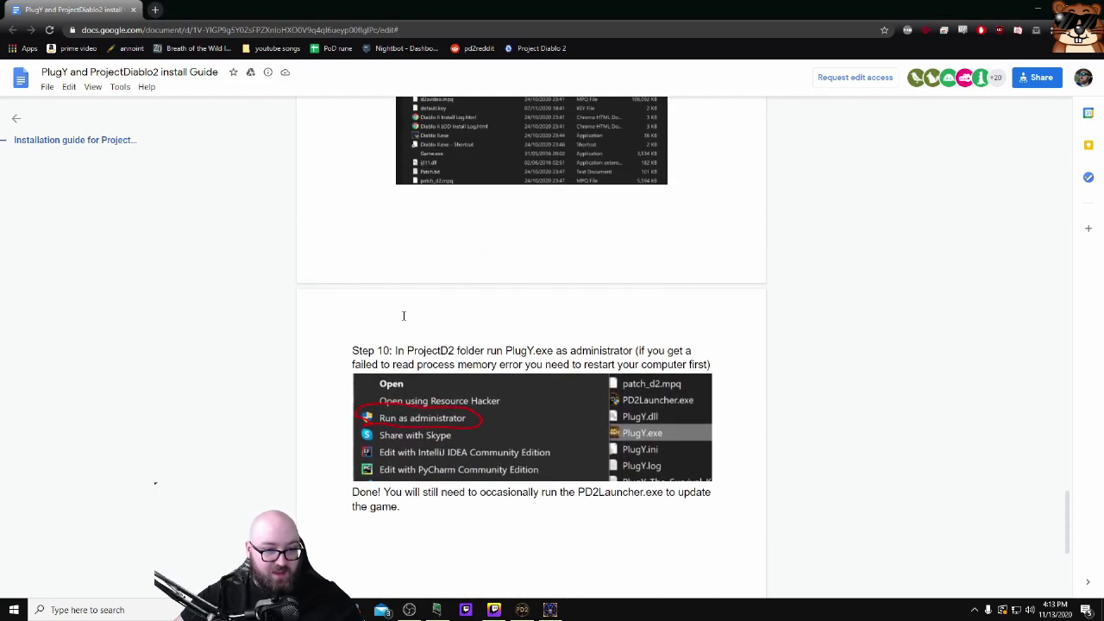
{"action": "left_click", "coordinate": [549, 609]}
{"action": "key", "text": "Escape"}
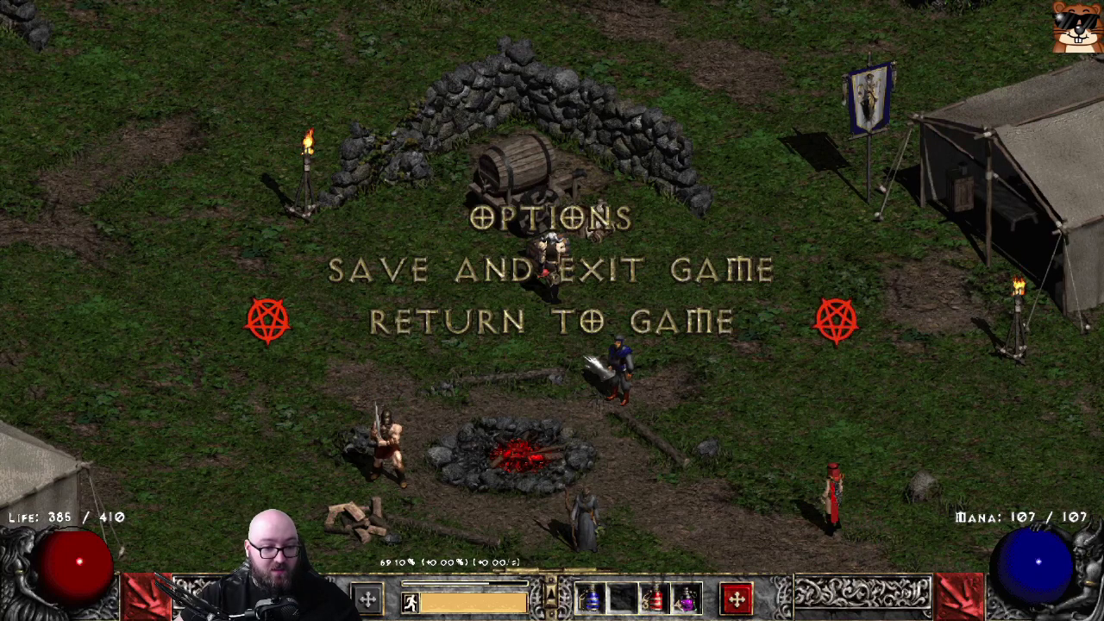
{"action": "left_click", "coordinate": [599, 276]}
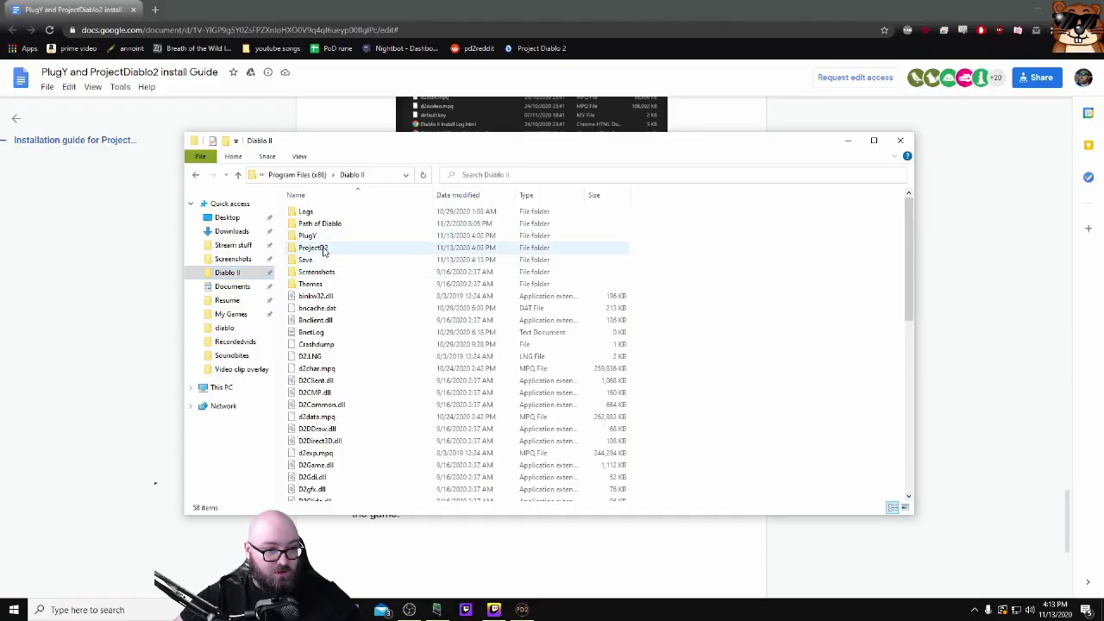
Run the PlugY launcher from the ProjectD2 folder to start the game with PlugY 11.02.
{"action": "double_click", "coordinate": [316, 250]}
{"action": "scroll", "coordinate": [319, 247], "scroll_direction": "down", "scroll_amount": 3}
{"action": "scroll", "coordinate": [320, 247], "scroll_direction": "down", "scroll_amount": 10}
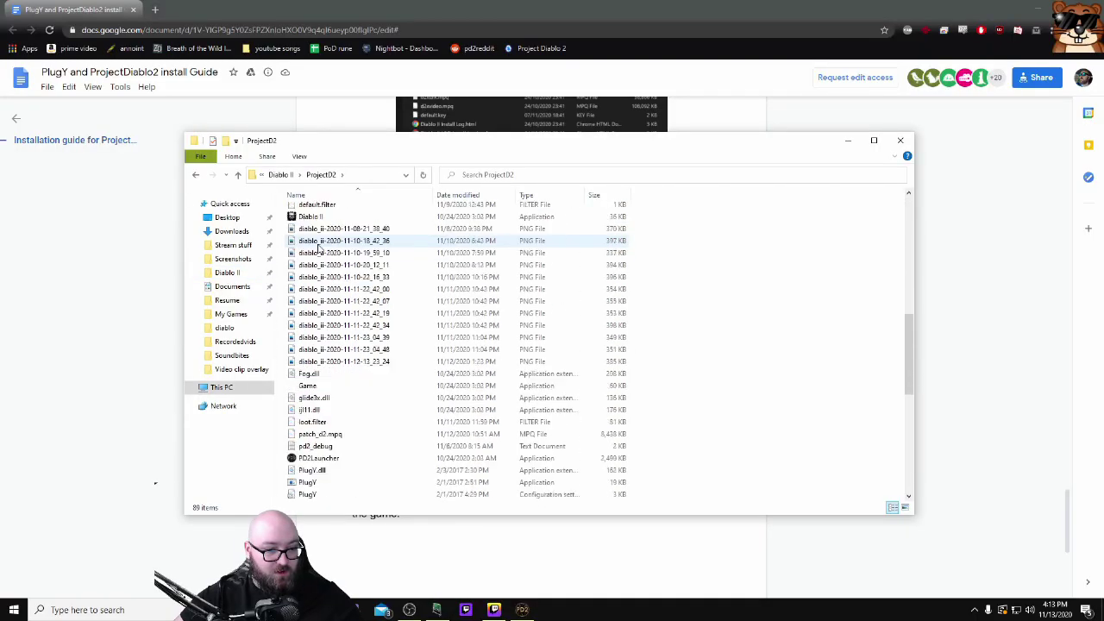
{"action": "right_click", "coordinate": [328, 339]}
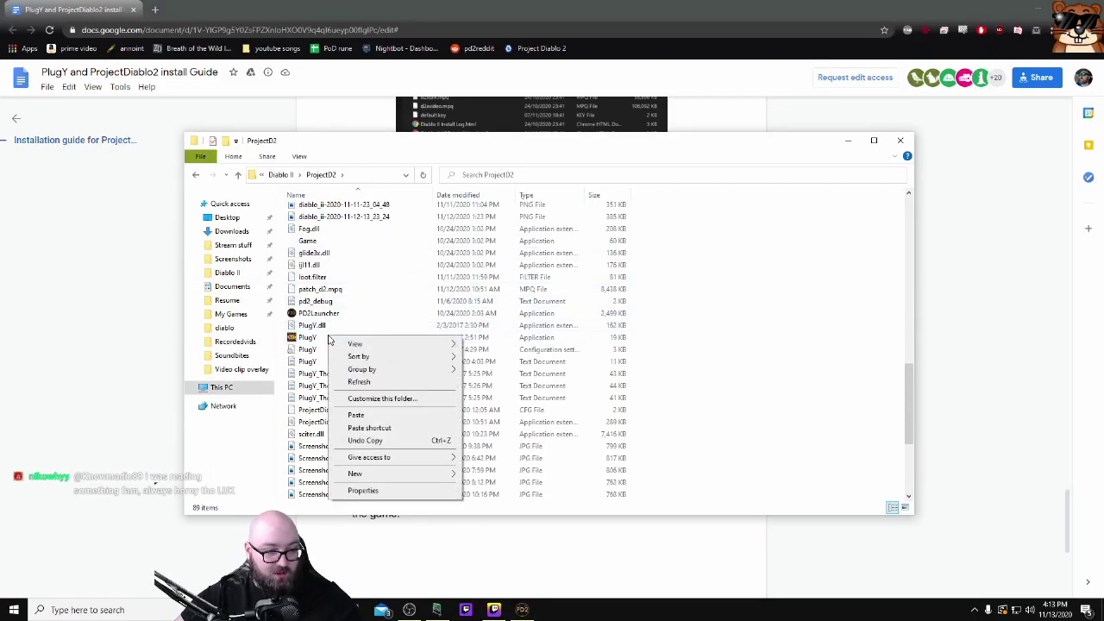
{"action": "left_click", "coordinate": [328, 339]}
{"action": "right_click", "coordinate": [311, 337]}
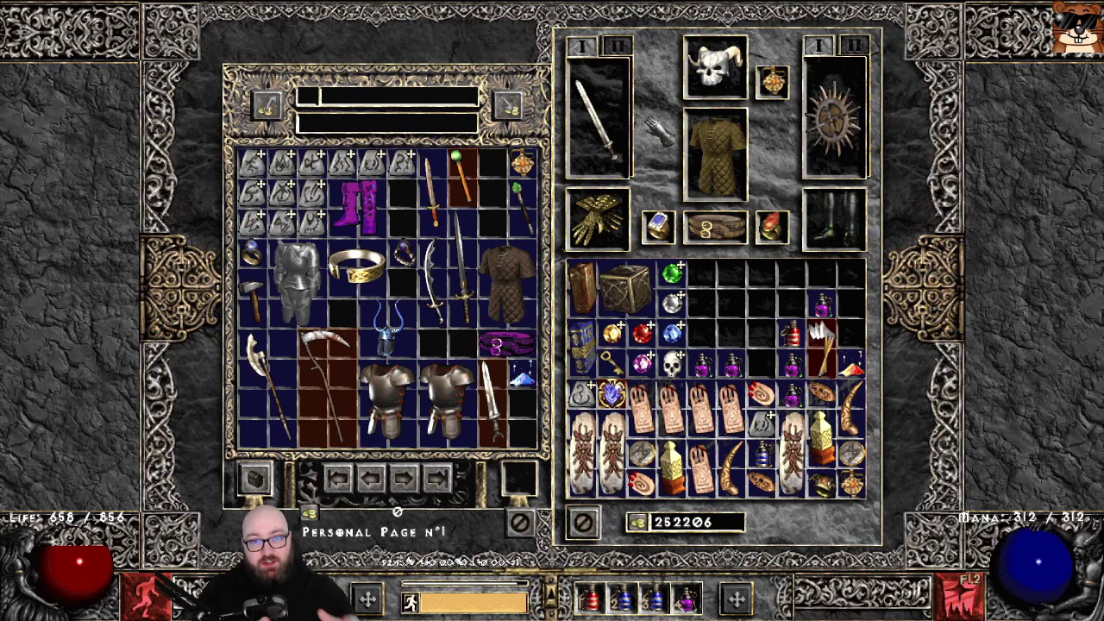
Show item tooltips in the stash's Personal Page n°1 beside the inventory.
{"action": "mouse_move", "coordinate": [643, 183]}
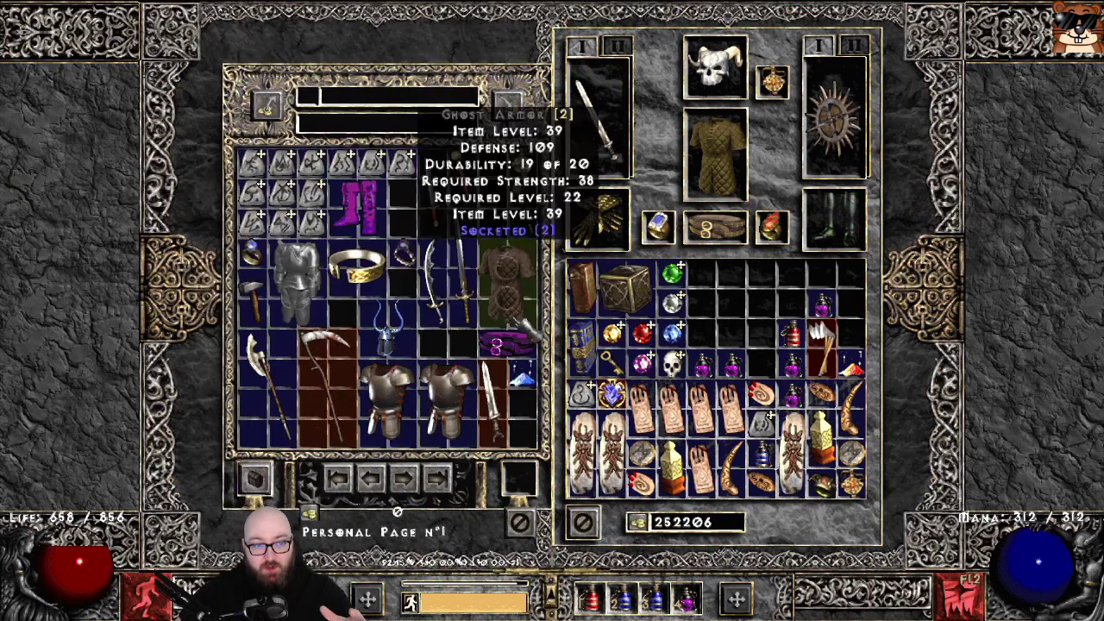
{"action": "mouse_move", "coordinate": [267, 371]}
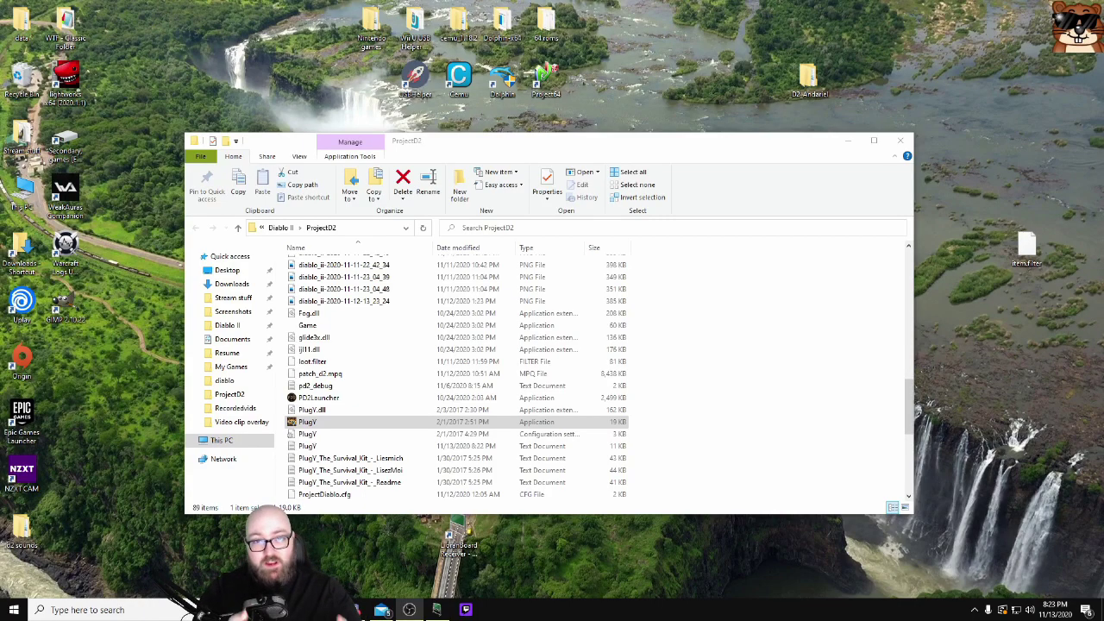
Bring the ProjectD2 folder window forward and select the PlugY.ini configuration file.
{"action": "left_click", "coordinate": [661, 357]}
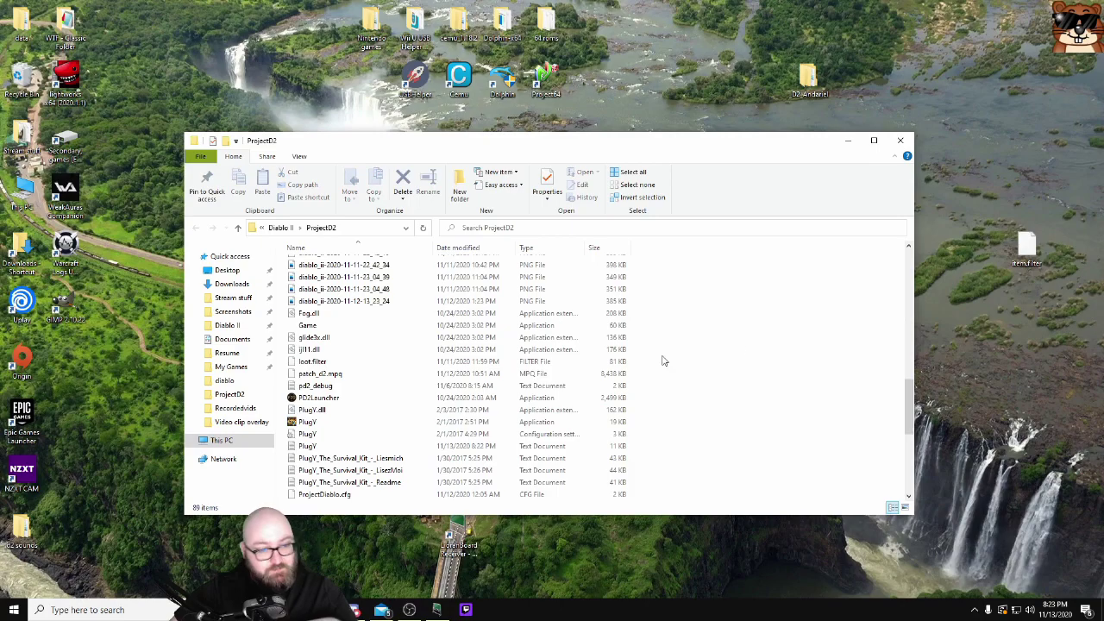
{"action": "left_click", "coordinate": [309, 434]}
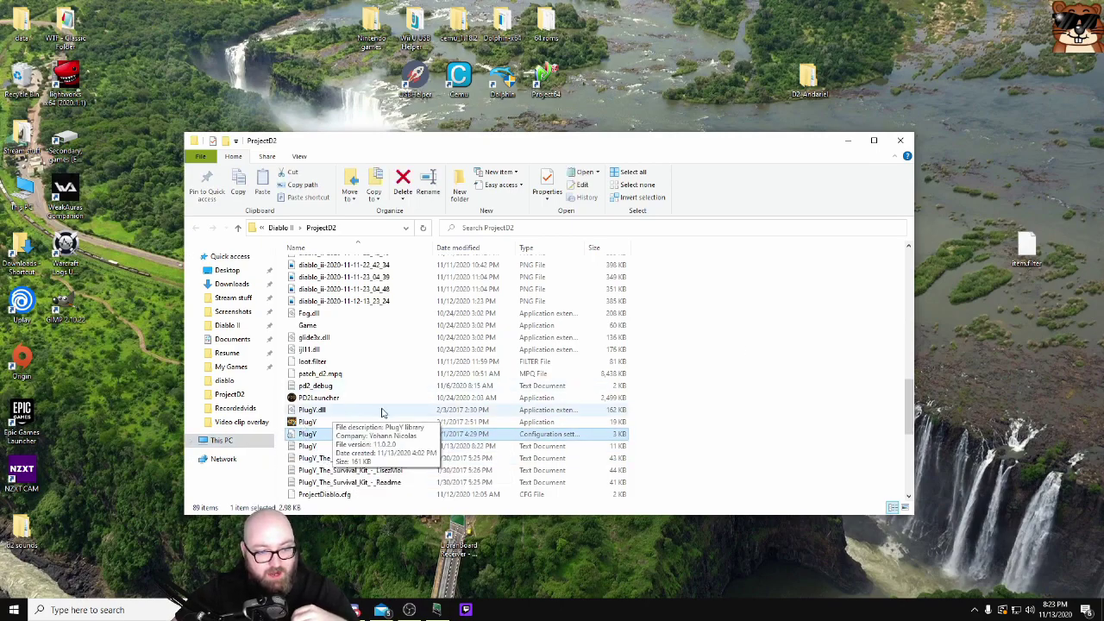
Open PlugY.ini in Notepad and change ActiveBigStash and ActiveSharedGold from 1 to 0.
{"action": "double_click", "coordinate": [324, 435]}
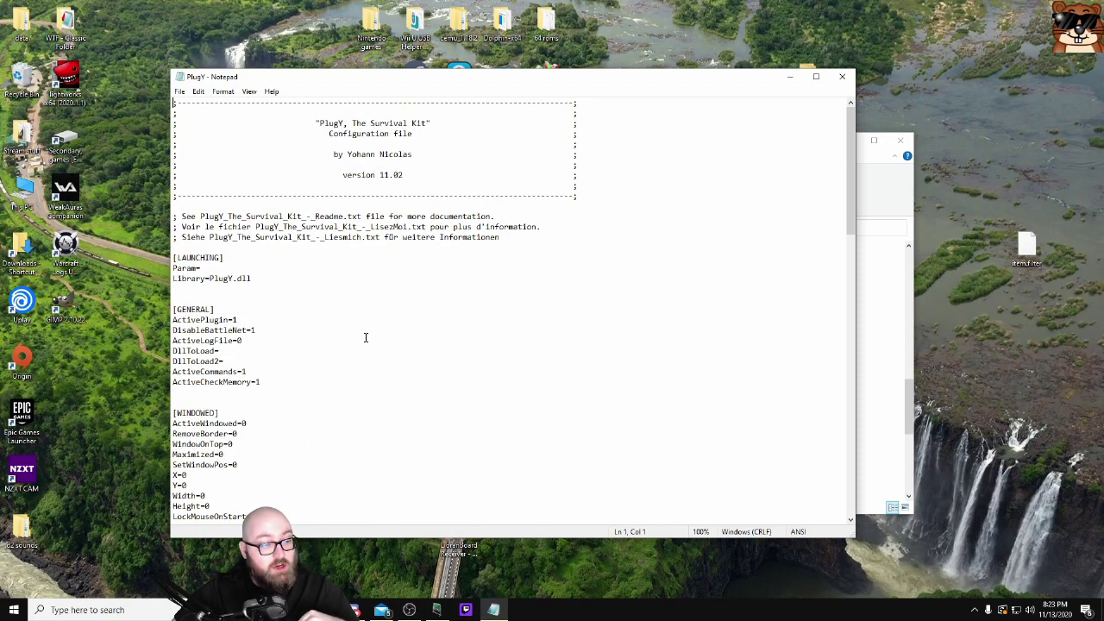
{"action": "scroll", "coordinate": [366, 337], "scroll_direction": "down", "scroll_amount": 8}
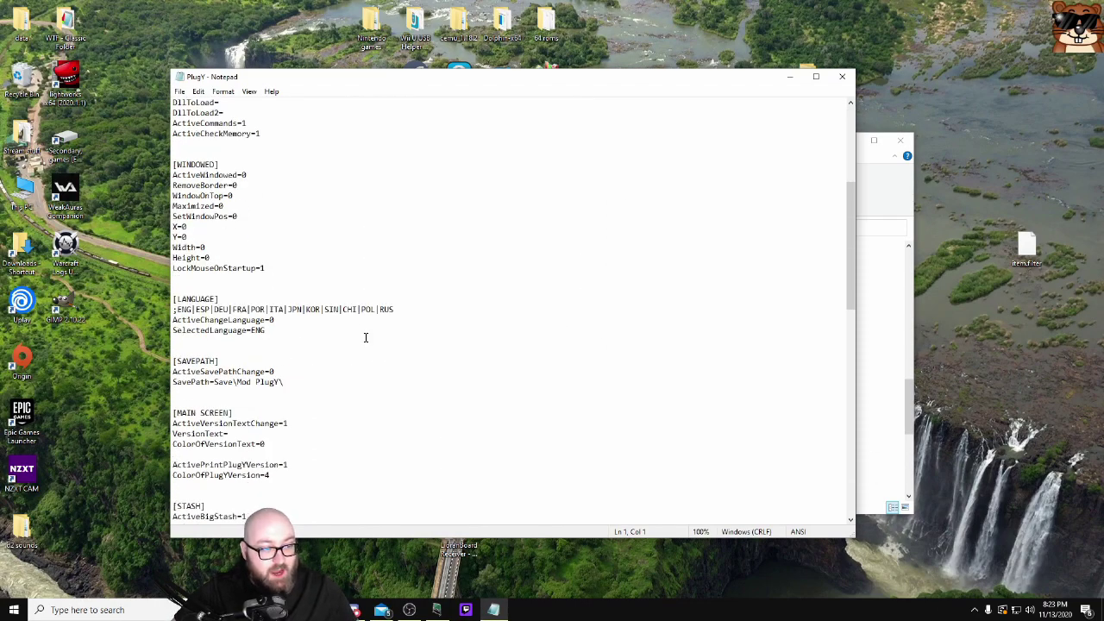
{"action": "scroll", "coordinate": [366, 337], "scroll_direction": "down", "scroll_amount": 4}
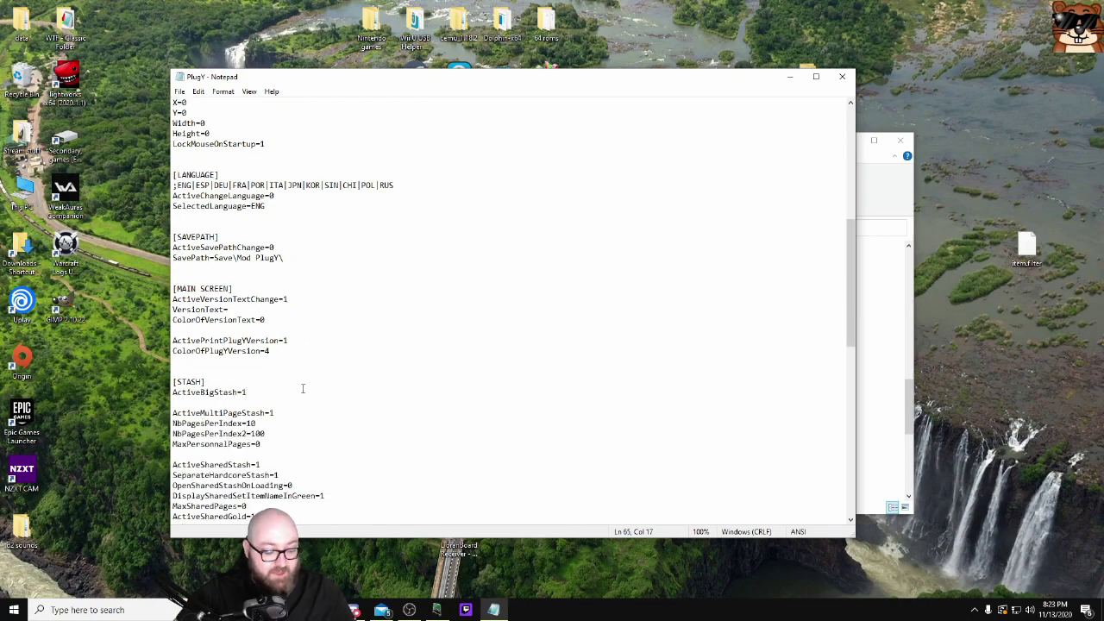
{"action": "key", "text": "BackSpace"}
{"action": "scroll", "coordinate": [306, 285], "scroll_direction": "down", "scroll_amount": 4}
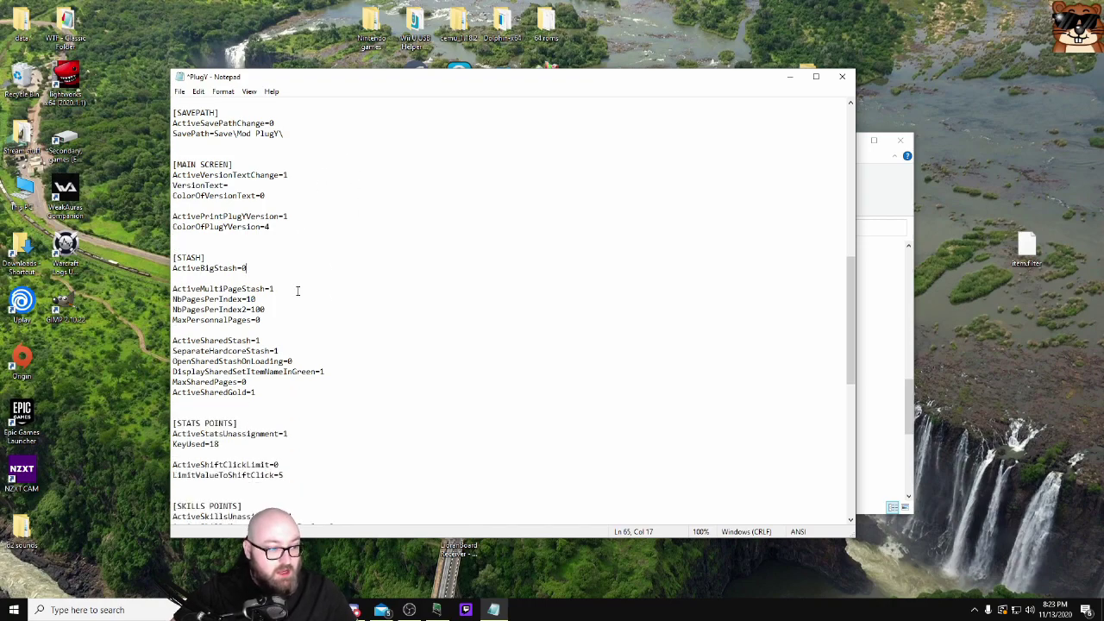
{"action": "scroll", "coordinate": [298, 291], "scroll_direction": "down", "scroll_amount": 4}
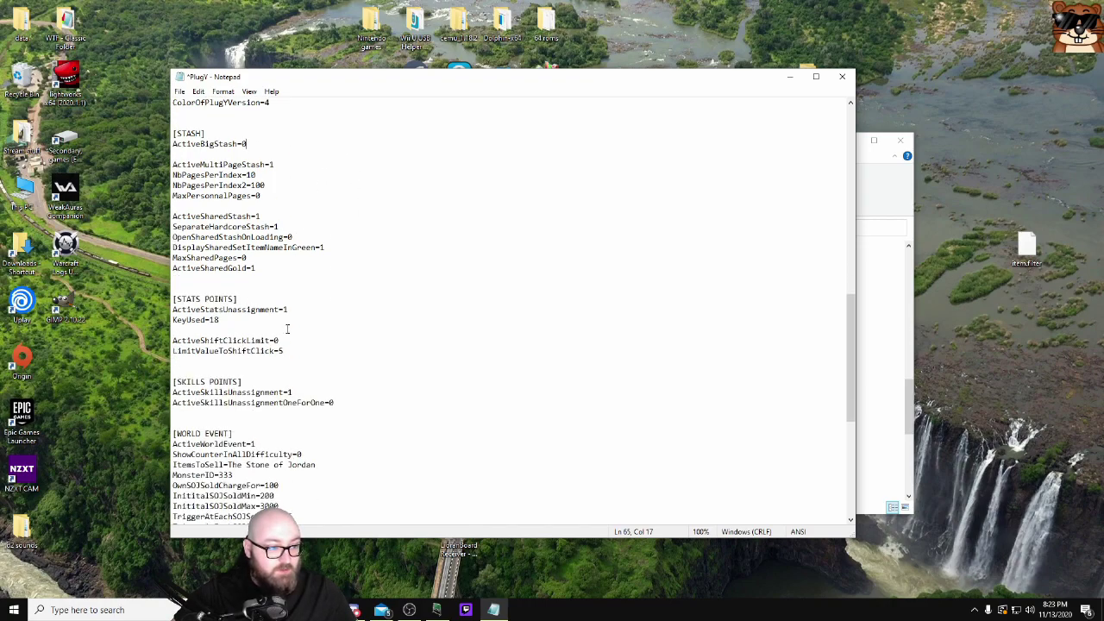
{"action": "scroll", "coordinate": [248, 345], "scroll_direction": "up", "scroll_amount": 3}
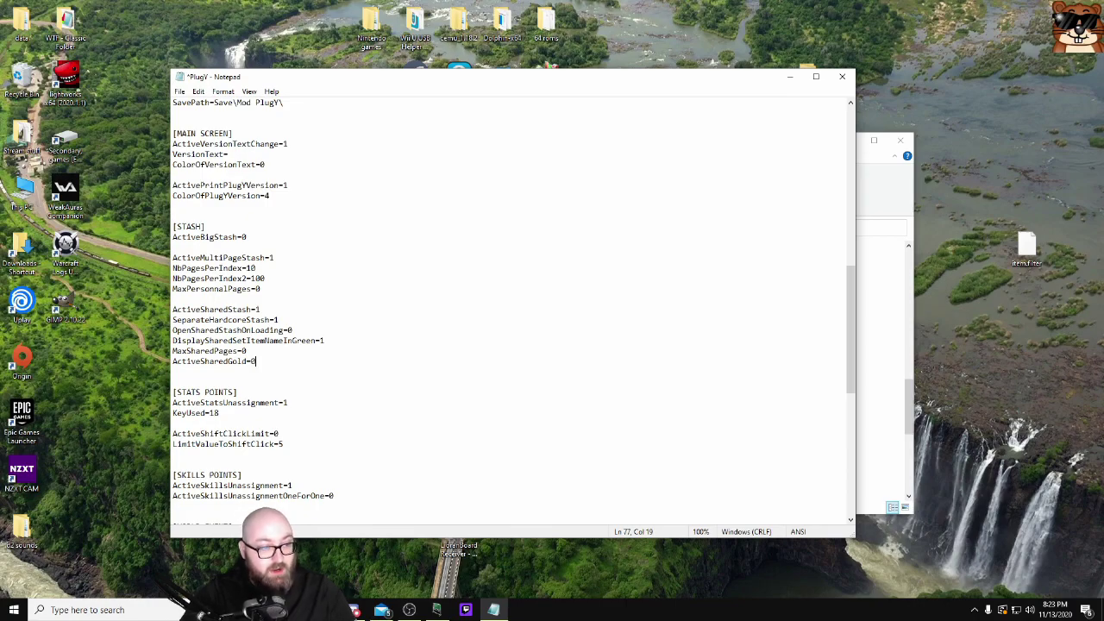
Close Notepad saving the PlugY.ini changes, then close the ProjectD2 folder window.
{"action": "left_click", "coordinate": [842, 77]}
{"action": "left_click", "coordinate": [521, 312]}
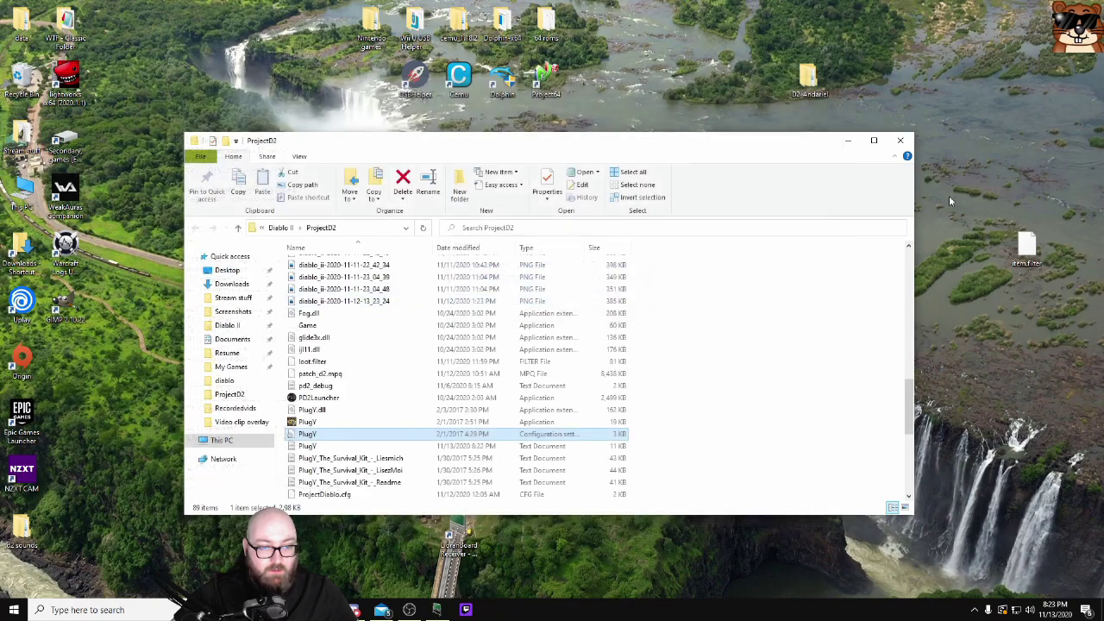
{"action": "left_click", "coordinate": [902, 144]}
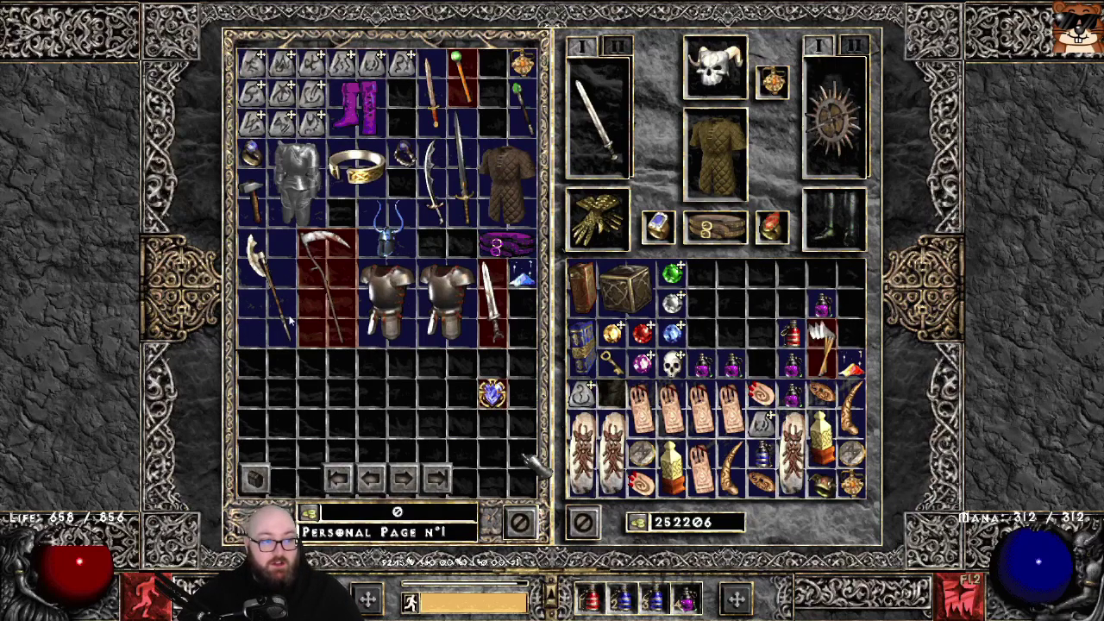
Move the jewel in the full-size stash next to the sword, then close the stash with Escape.
{"action": "left_click", "coordinate": [494, 393]}
{"action": "left_click", "coordinate": [522, 395]}
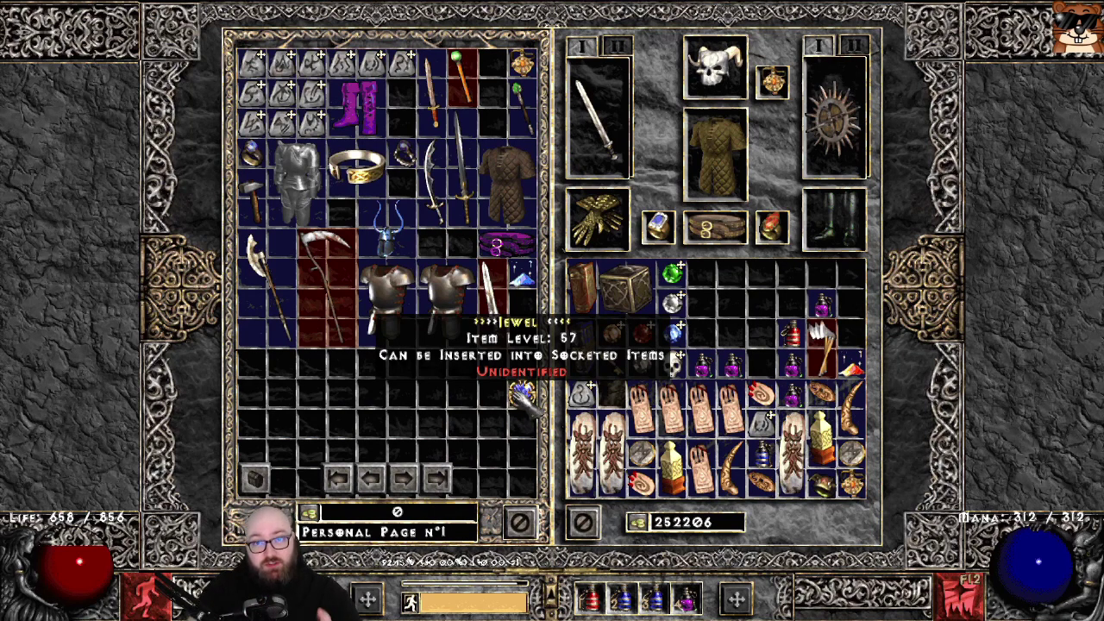
{"action": "left_click", "coordinate": [522, 395]}
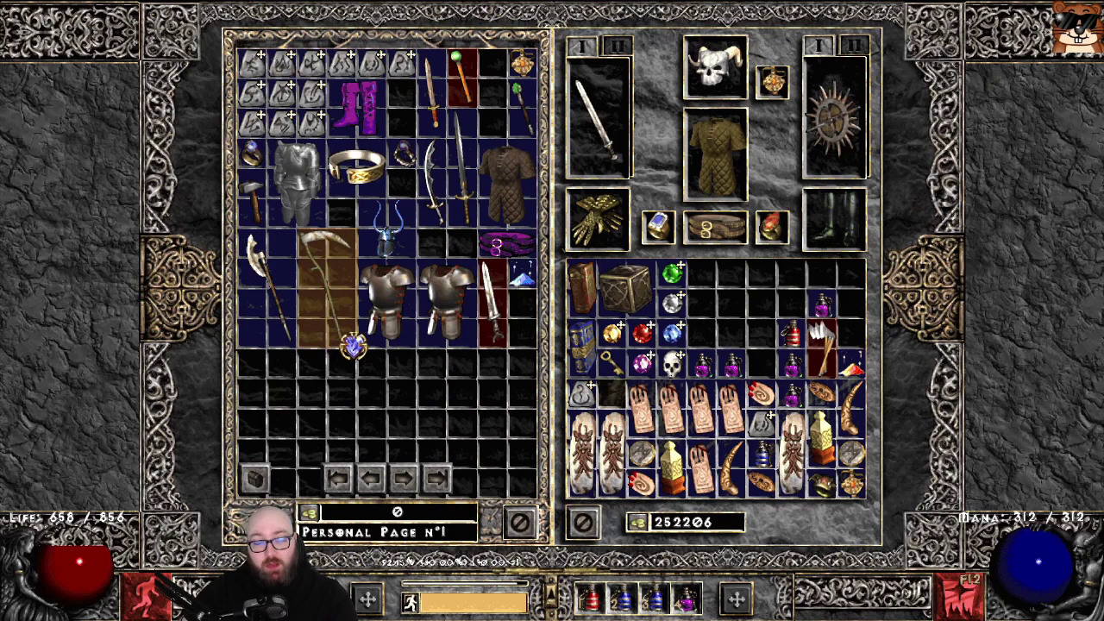
{"action": "left_click", "coordinate": [517, 341]}
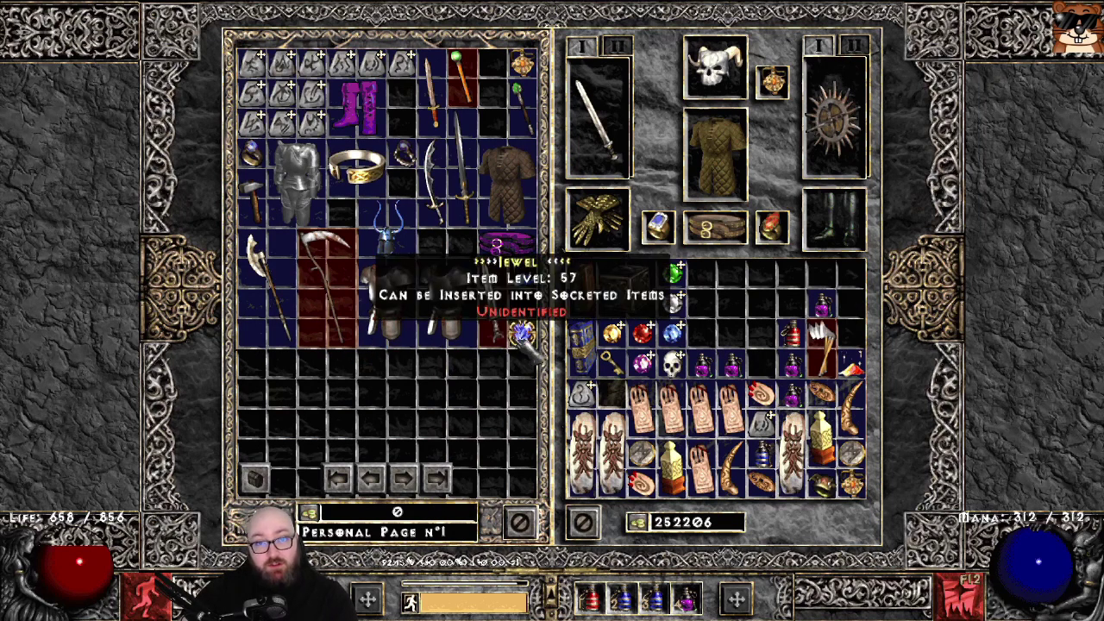
{"action": "left_click", "coordinate": [521, 337]}
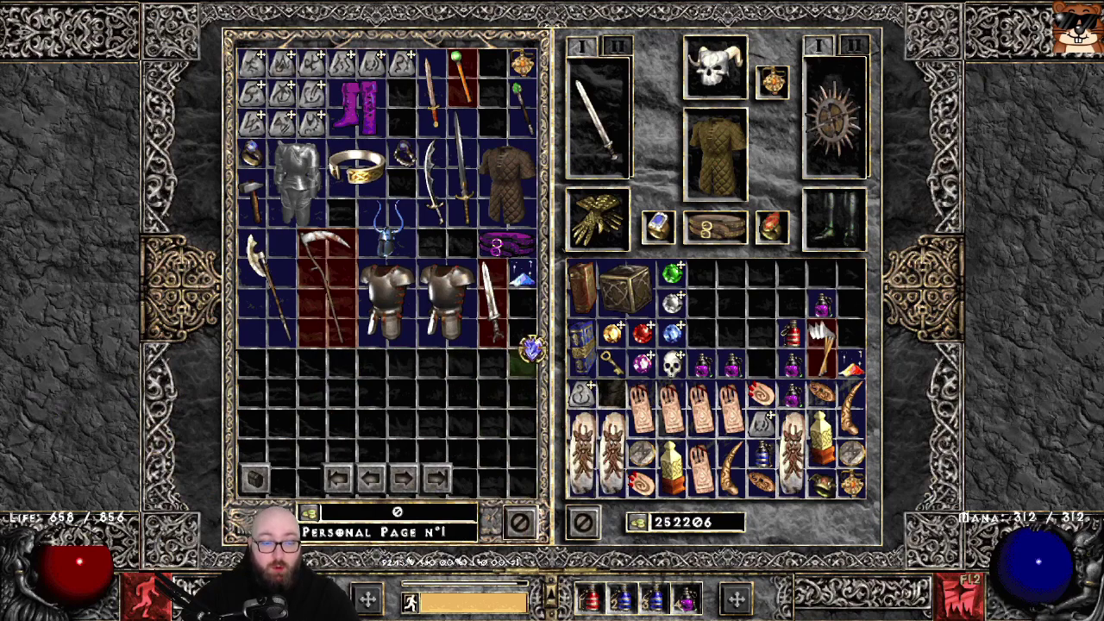
{"action": "left_click", "coordinate": [528, 340]}
{"action": "key", "text": "Escape"}
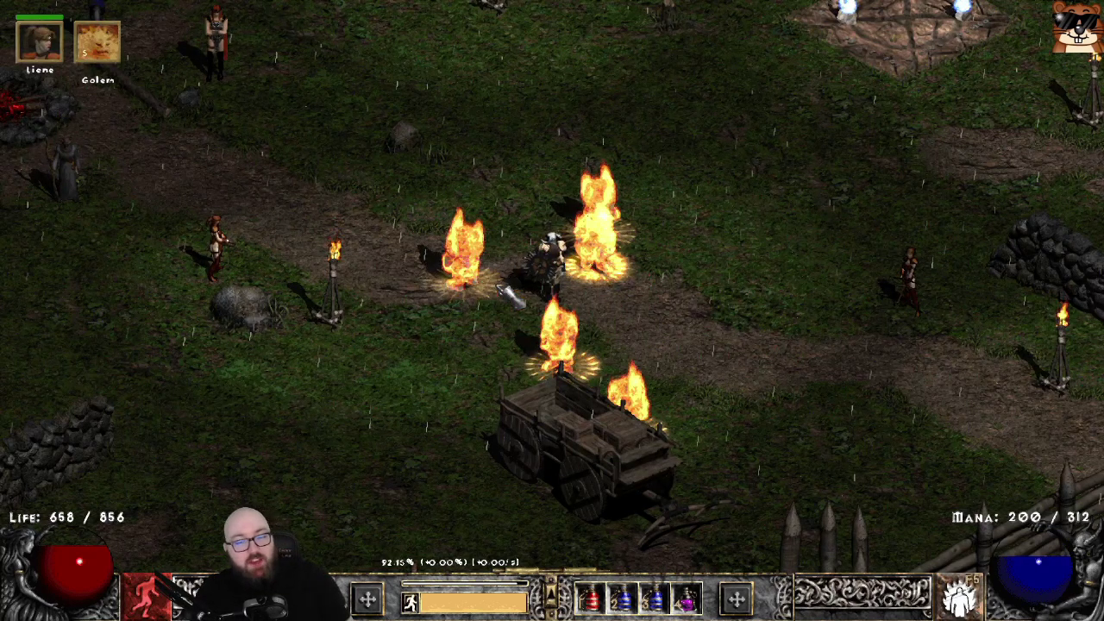